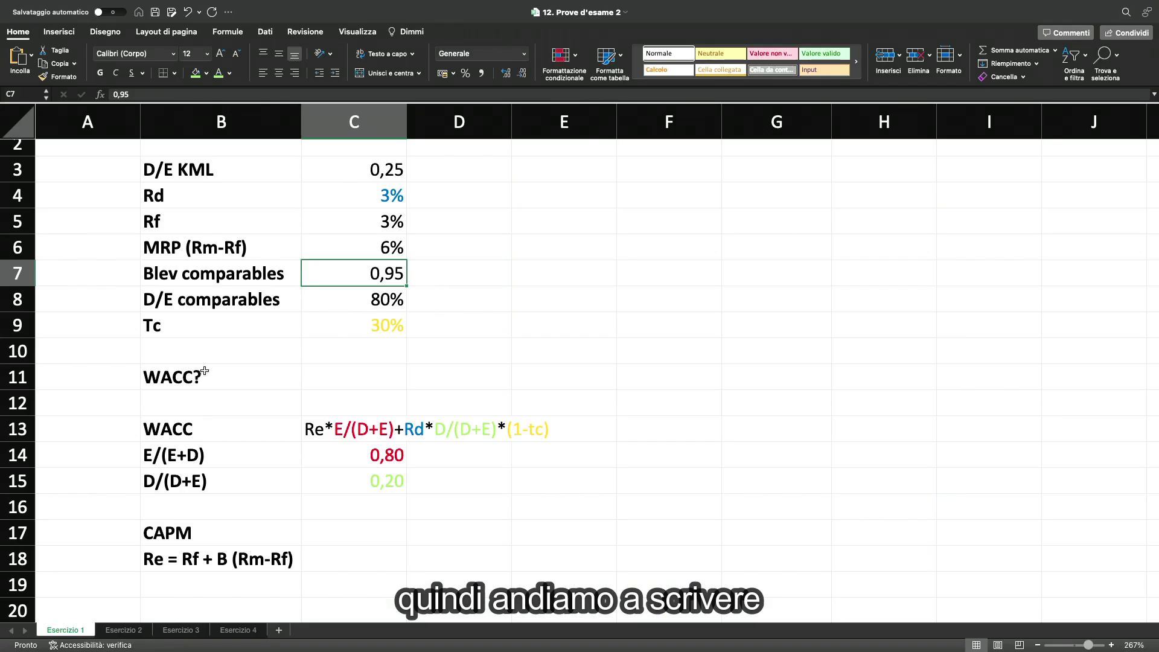
# Write the levered beta formula as bold text in B19: "Blev = (1+(1-tc)*D/E)*Bunl".
pyautogui.scroll(-4, 207, 366)
pyautogui.click(207, 472)
pyautogui.write('Blev =')
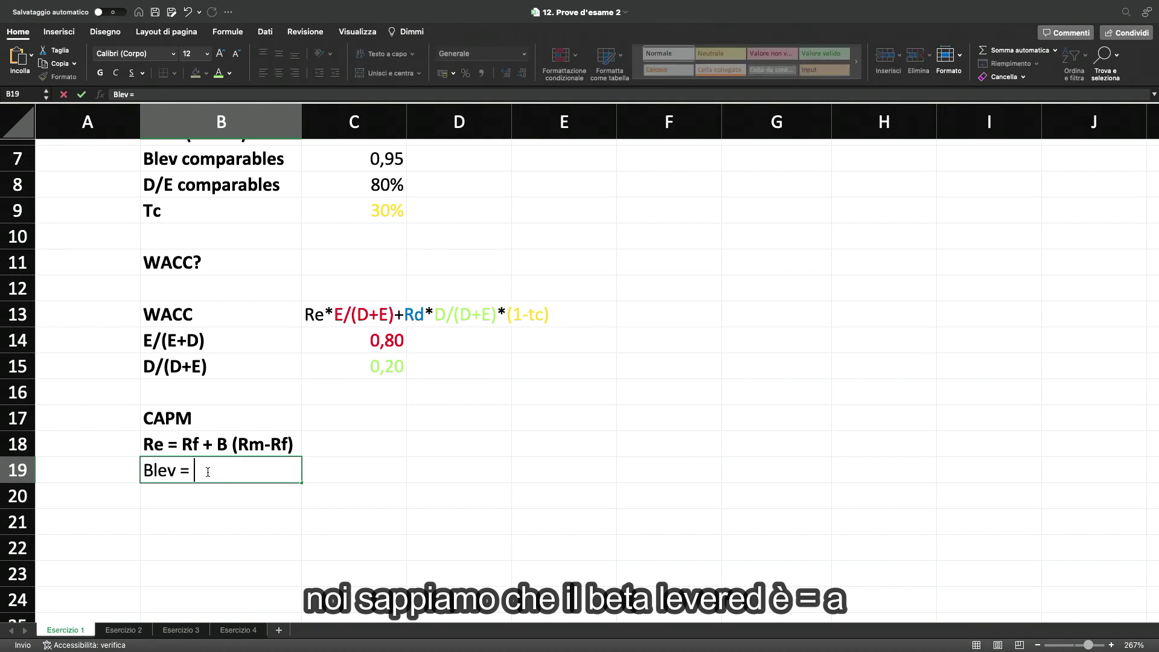
pyautogui.write(' (1+')
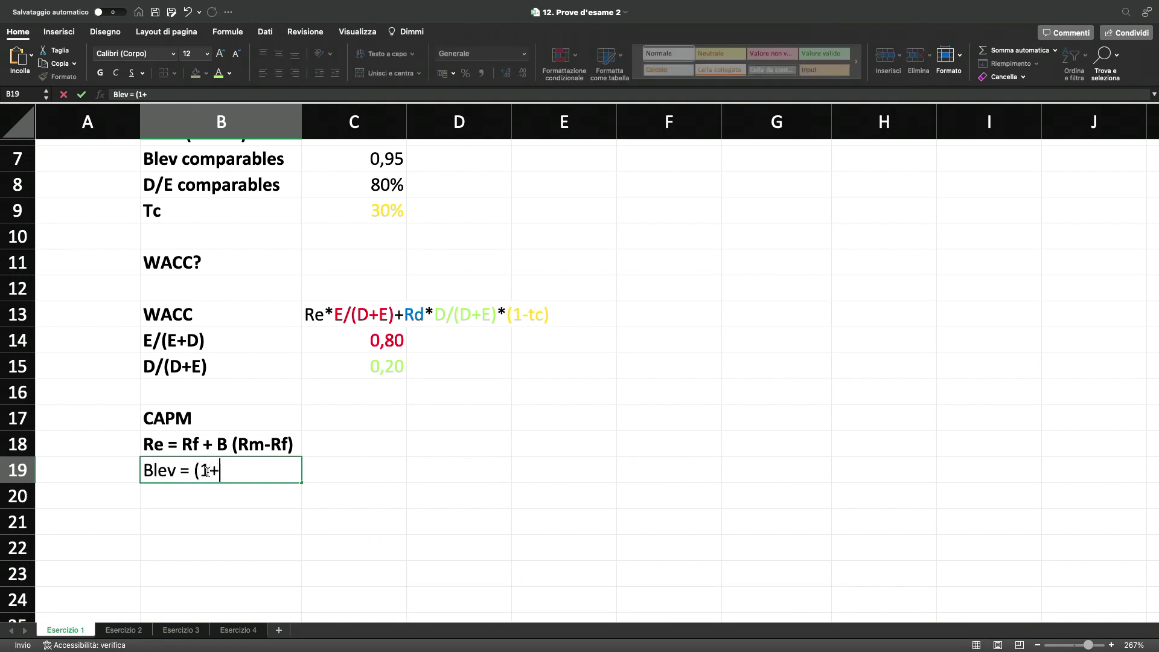
pyautogui.write('(1-tc)*D/E')
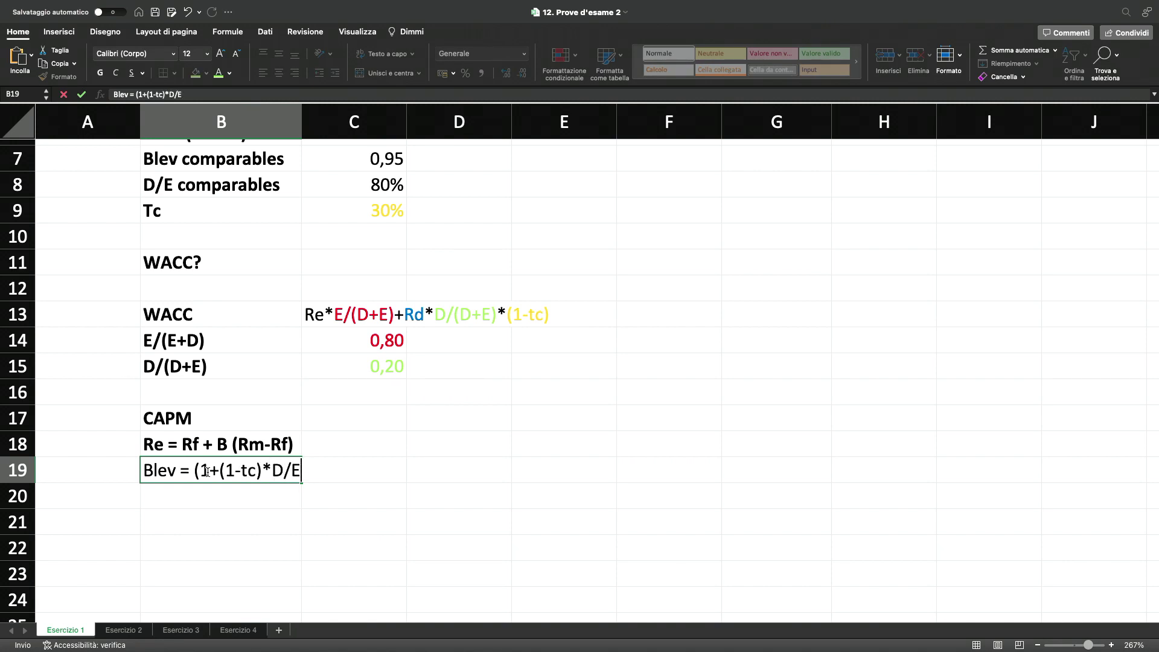
pyautogui.write(')*Bunl')
pyautogui.press('Return')
pyautogui.click(169, 471)
pyautogui.press('super+b')
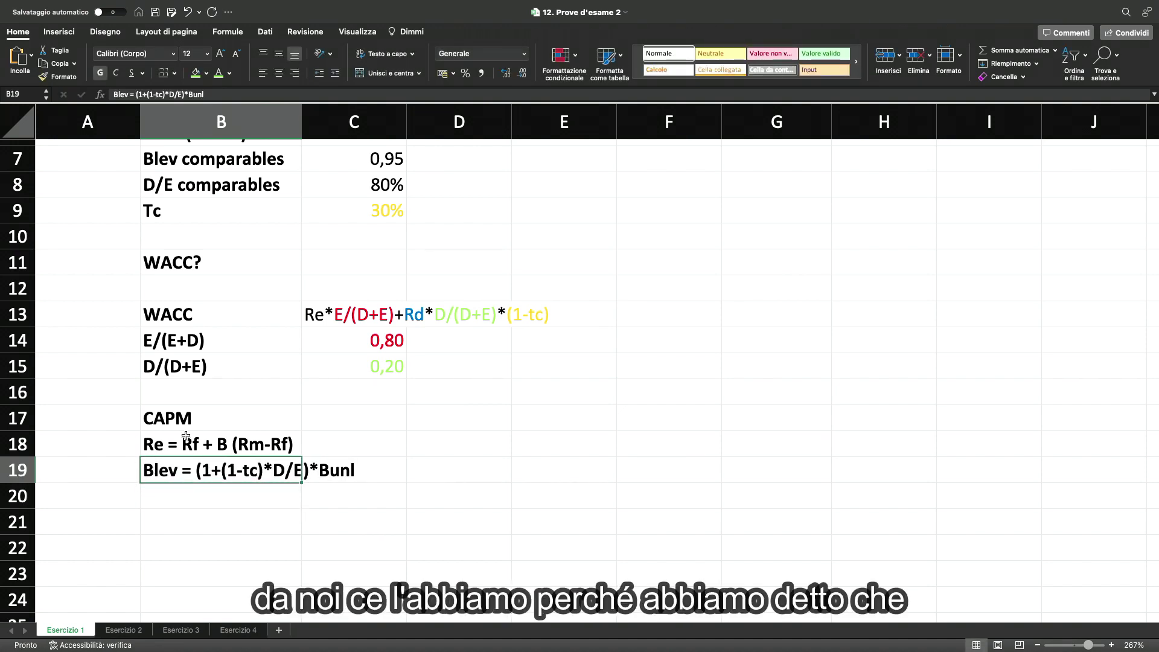
# Write the inverse formula for the unlevered beta as text in B20: "Bunl = Blev/(1+(1-tc)*D/E)".
pyautogui.scroll(3, 203, 417)
pyautogui.scroll(1, 203, 415)
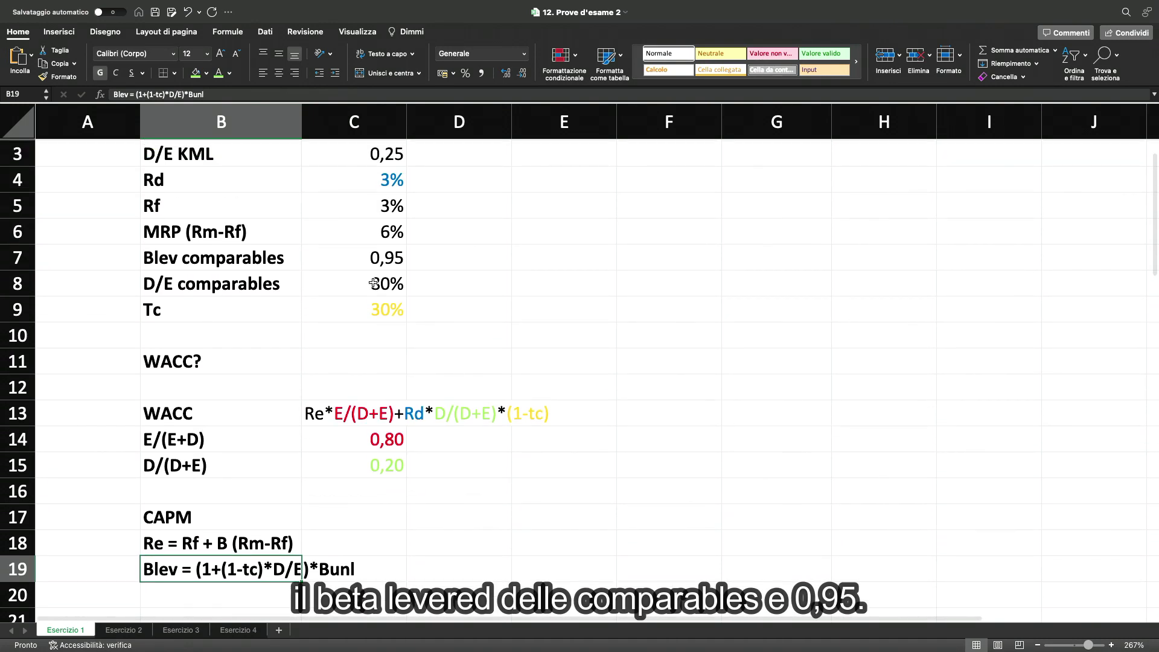
pyautogui.click(370, 264)
pyautogui.scroll(-3, 370, 395)
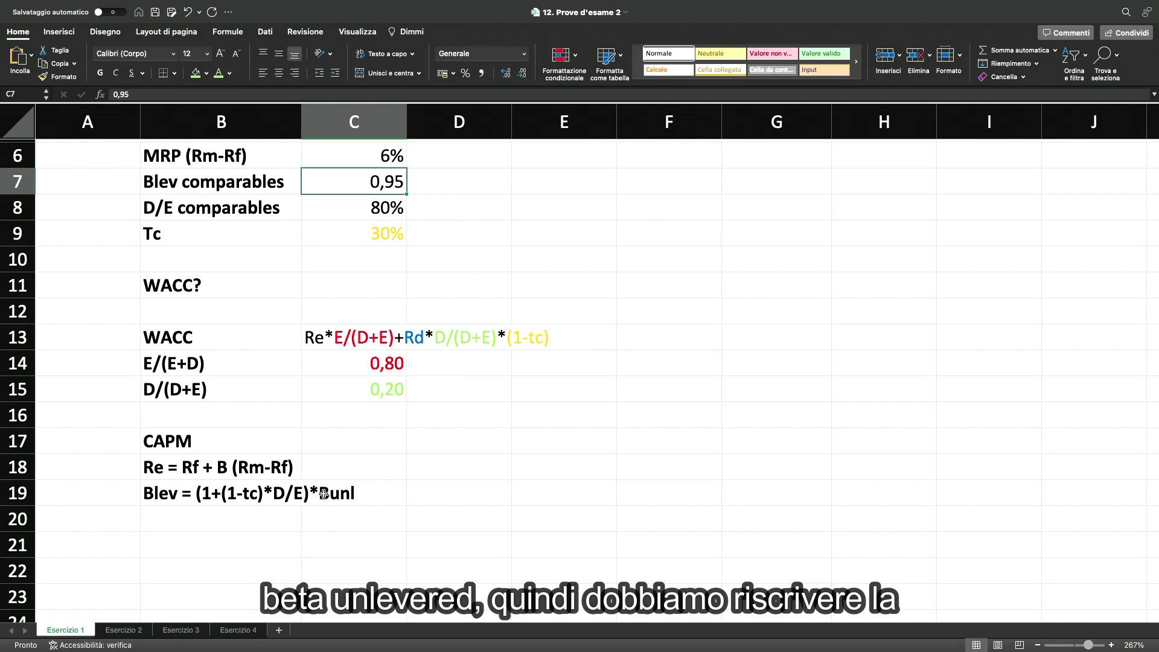
pyautogui.click(232, 513)
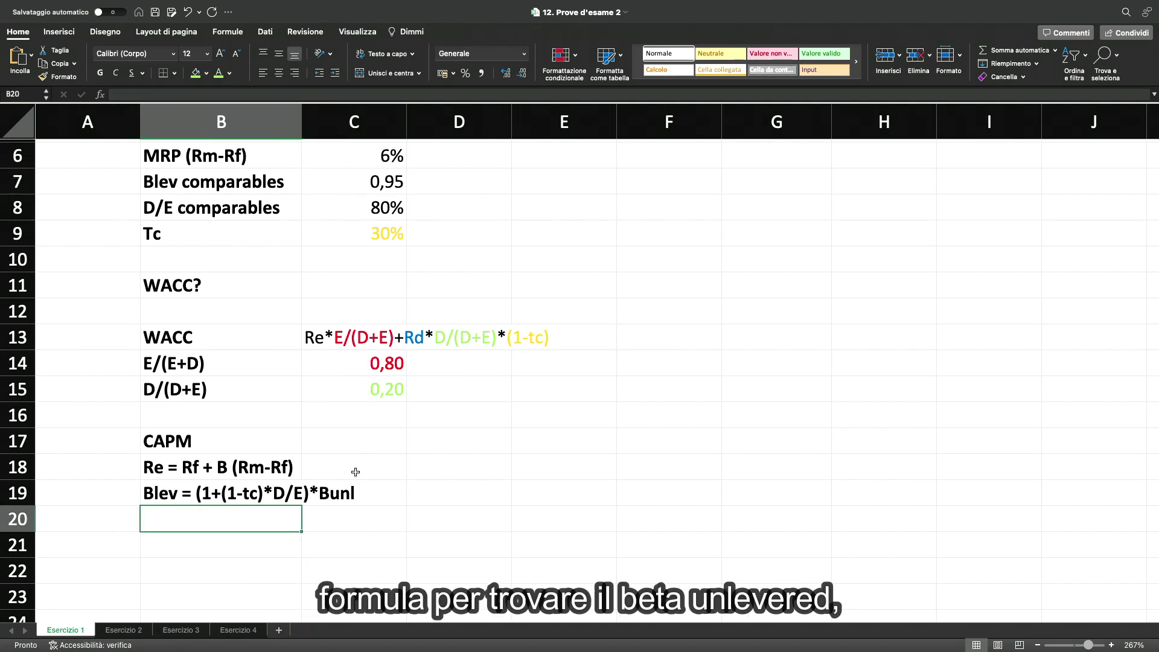
pyautogui.write('Bunl =')
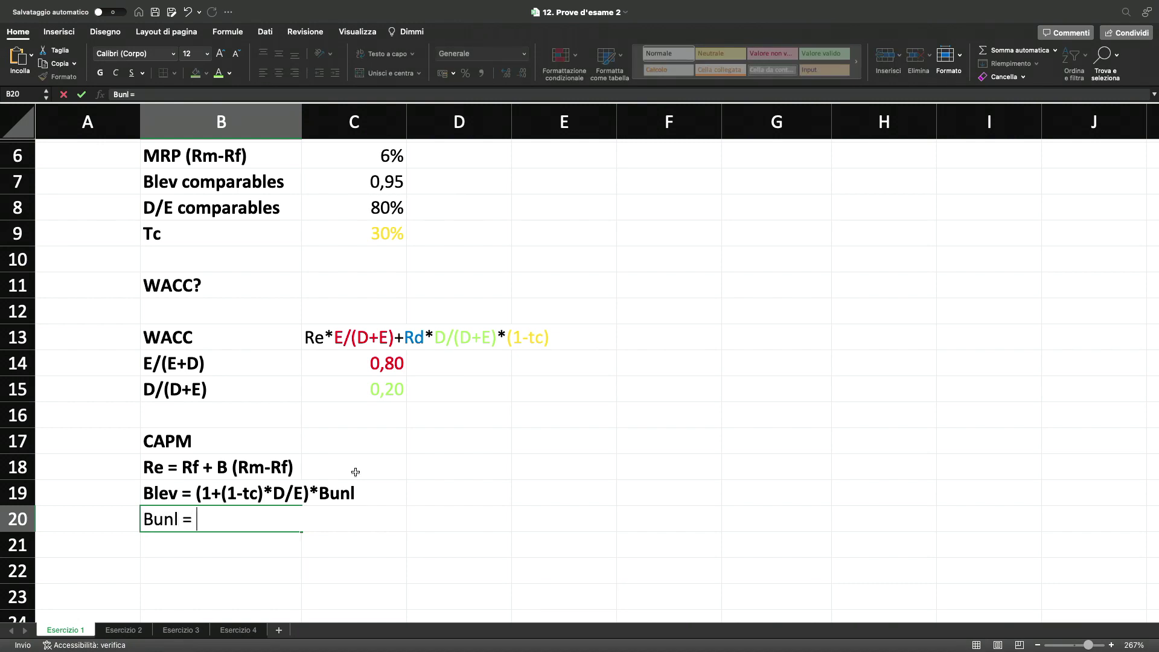
pyautogui.write(' Bel')
pyautogui.press('BackSpace')
pyautogui.press('BackSpace')
pyautogui.write('lev/(!+(1')
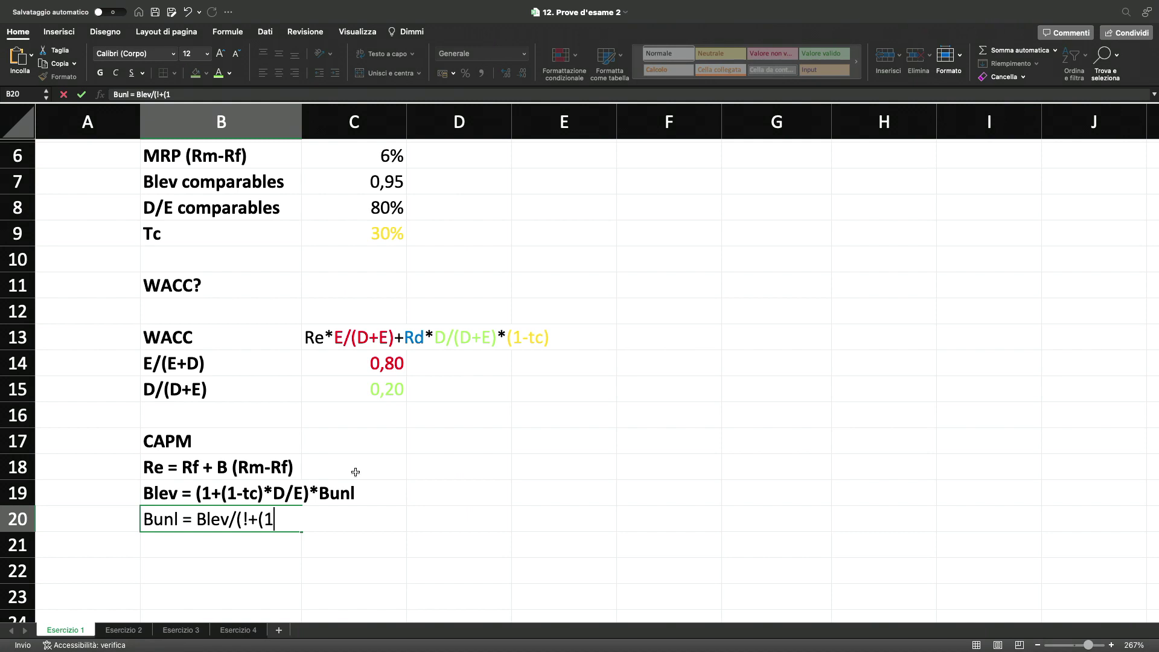
pyautogui.write('-tc)*D/E)')
pyautogui.click(260, 519)
pyautogui.press('BackSpace')
pyautogui.write('1')
pyautogui.click(383, 491)
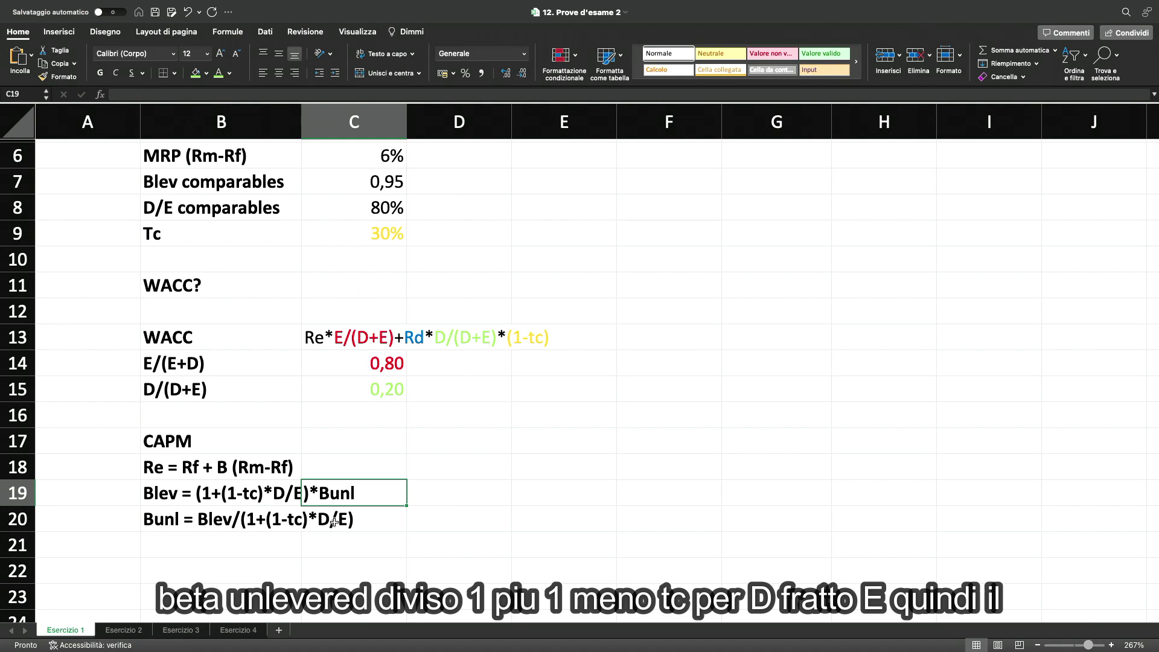
# Label cell B22 "Bunl settore", leaving row 21 empty below the formulas.
pyautogui.click(226, 544)
pyautogui.press('Down')
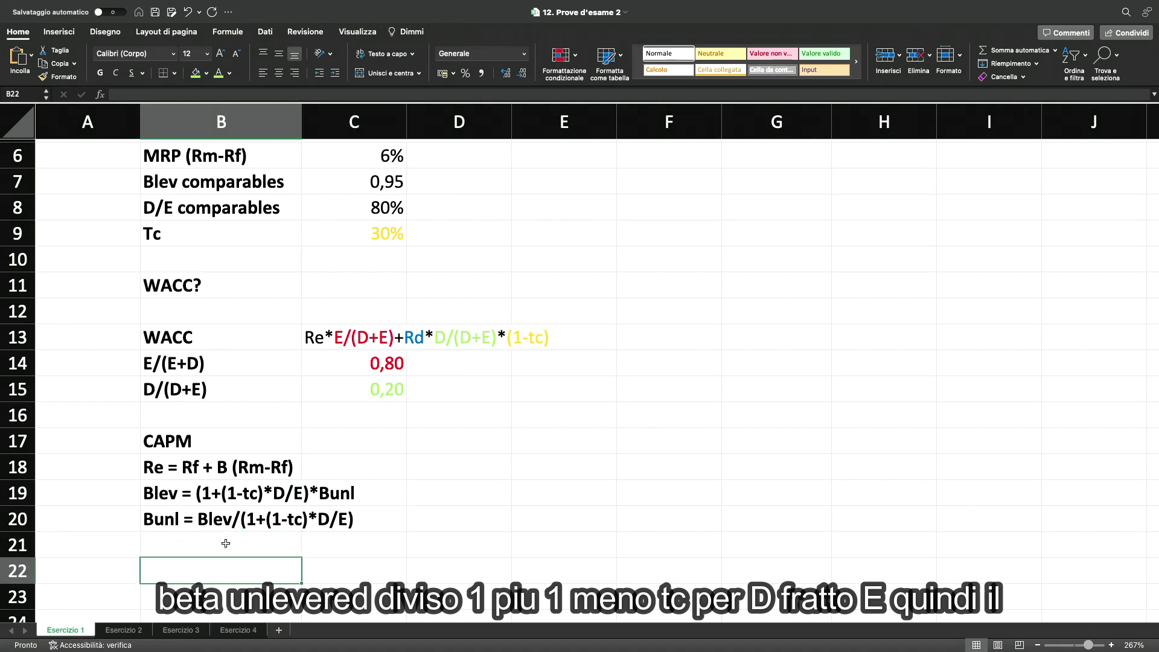
pyautogui.write('Bunl settore')
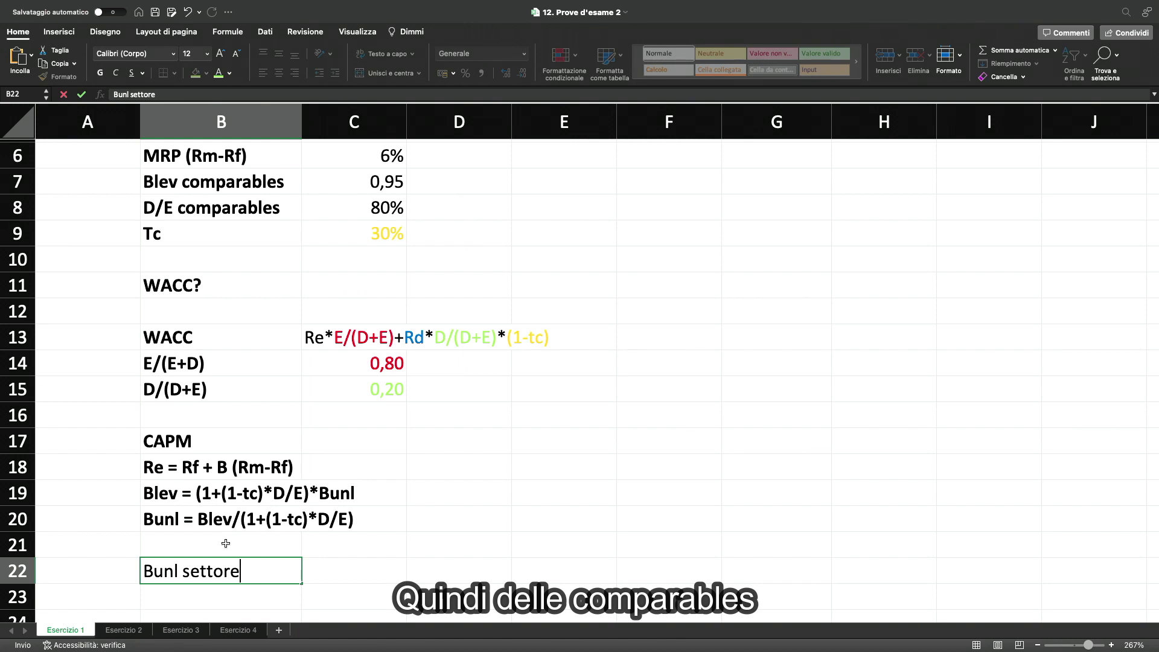
pyautogui.press('Tab')
# Calculate the sector's unlevered beta in C22 from the comparables' beta, tax rate and D/E with =C7/(1+(1-C9)*C8).
pyautogui.write('=')
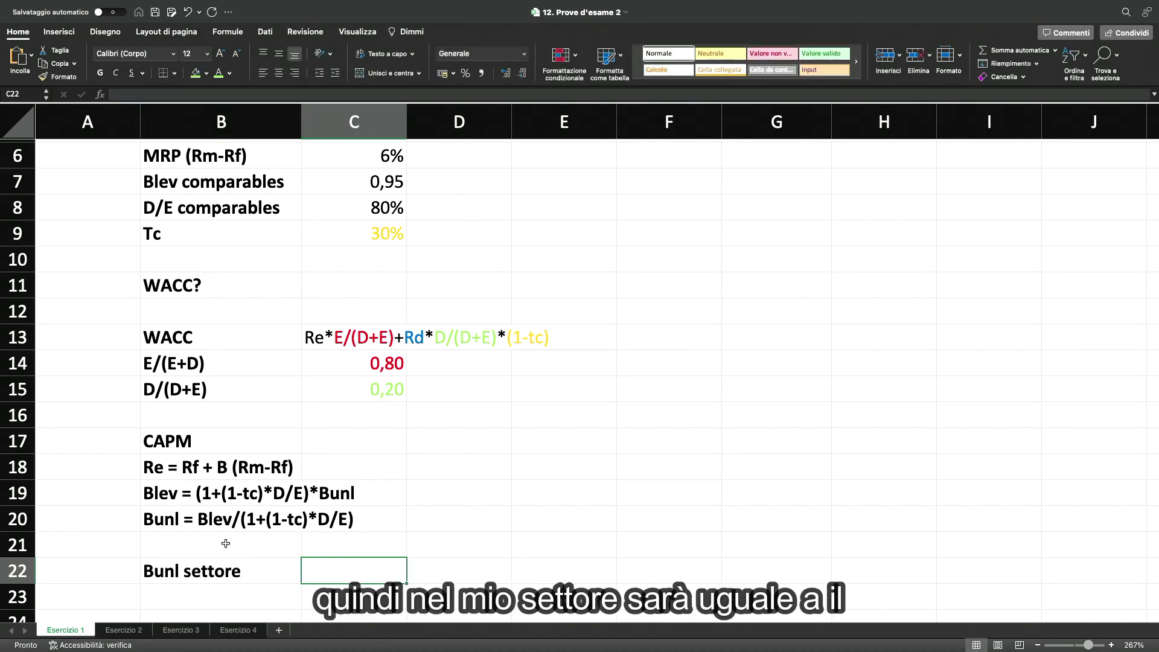
pyautogui.click(353, 186)
pyautogui.write('/(')
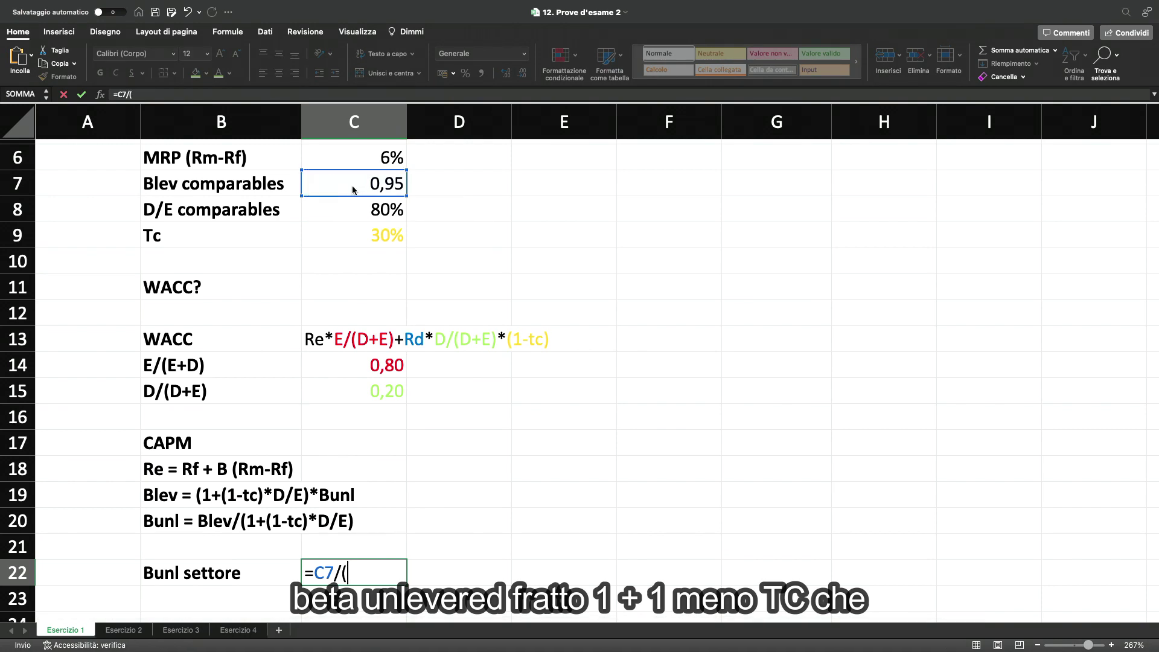
pyautogui.write('1+(1-')
pyautogui.click(361, 233)
pyautogui.write(')*')
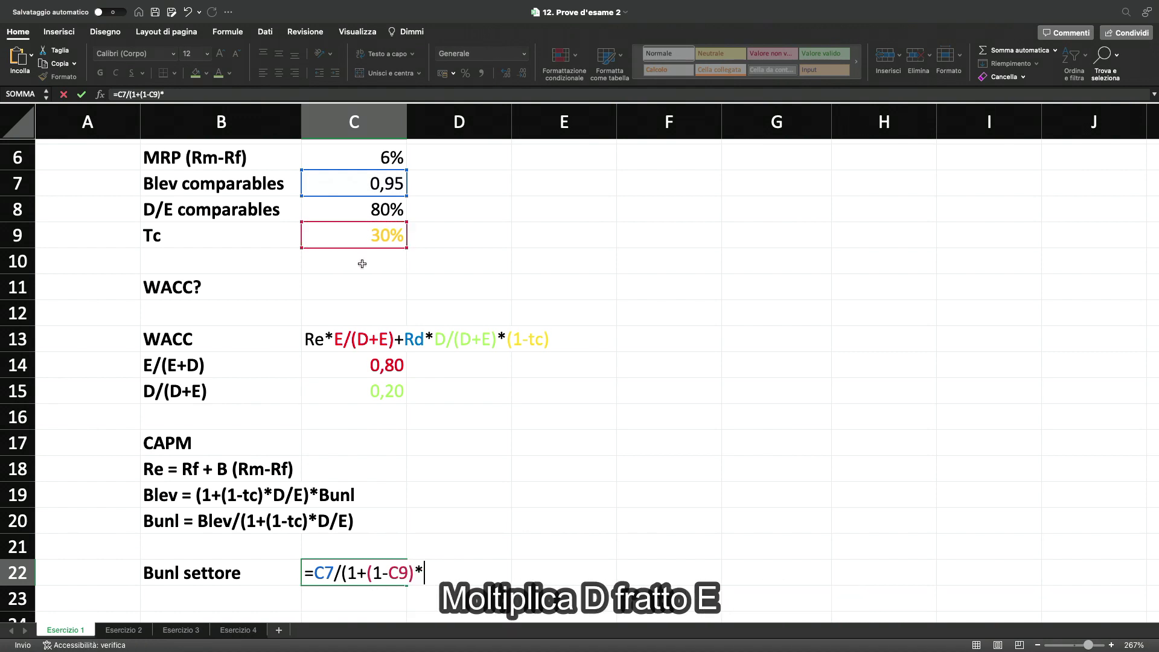
pyautogui.scroll(1, 362, 264)
pyautogui.click(362, 221)
pyautogui.write(')')
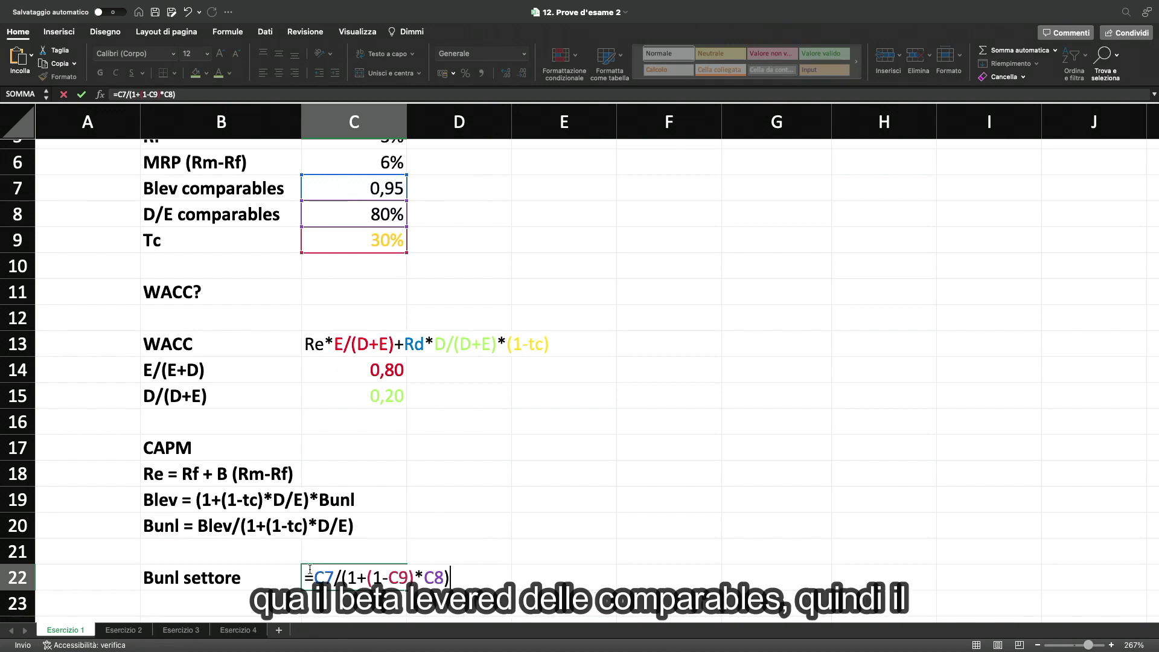
pyautogui.press('Return')
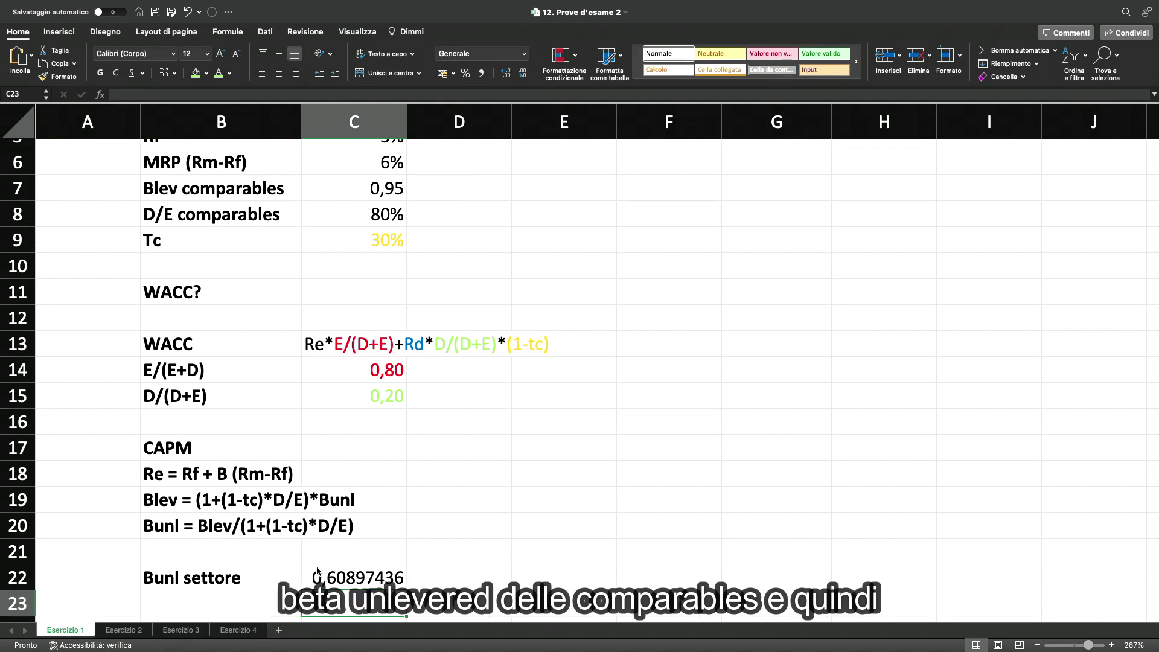
# Label cell B23, directly under the sector's unlevered beta, "Blev KML".
pyautogui.click(270, 587)
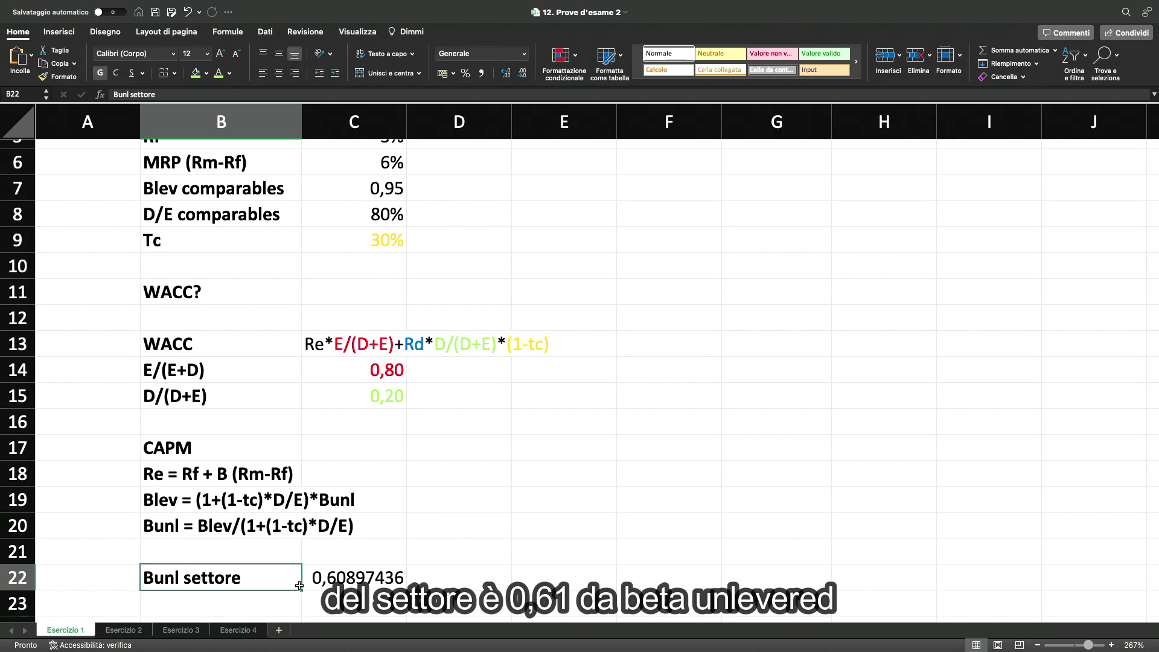
pyautogui.click(330, 576)
pyautogui.scroll(-1, 440, 558)
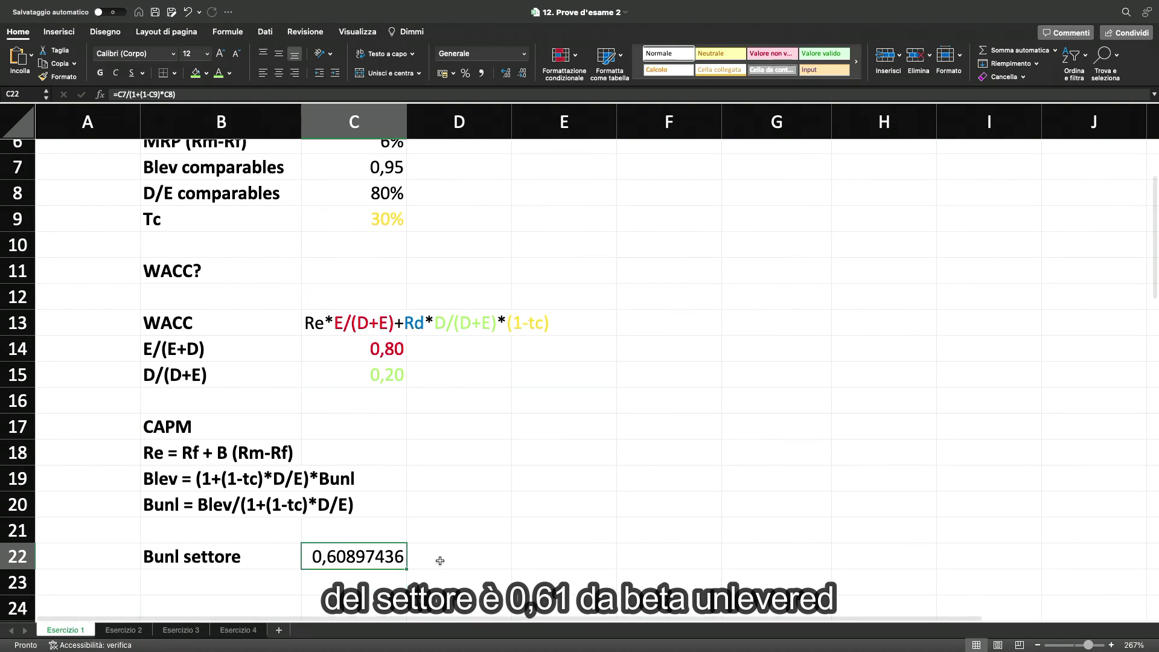
pyautogui.scroll(-2, 440, 561)
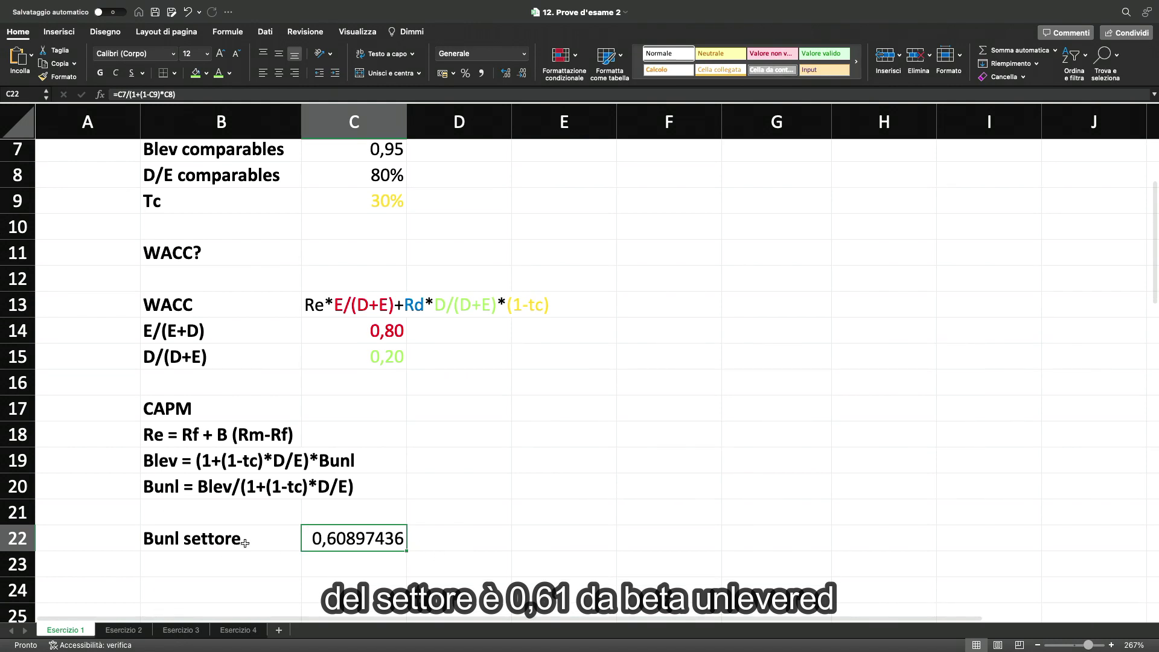
pyautogui.click(223, 564)
pyautogui.write('Ble')
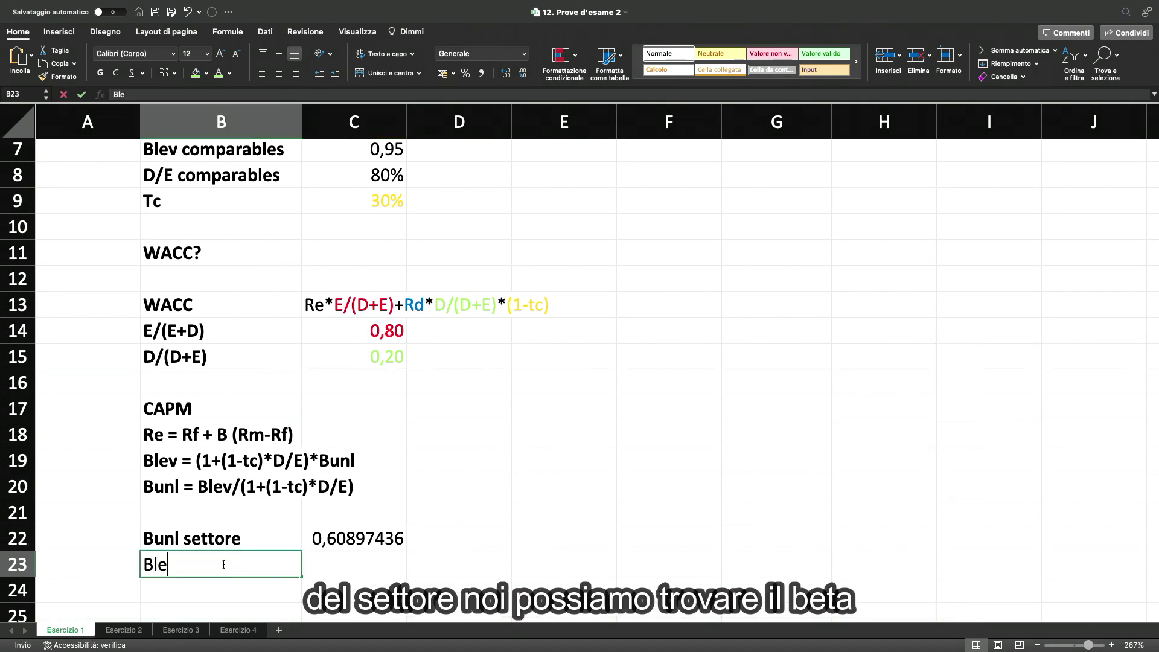
pyautogui.write('v KML')
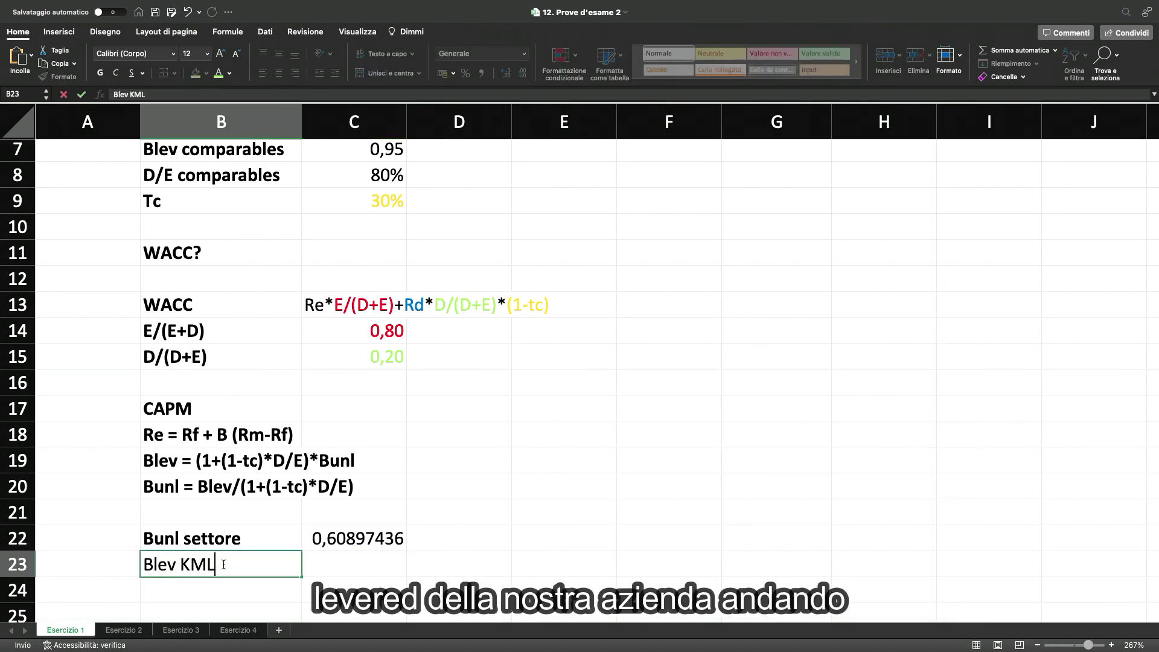
pyautogui.press('Tab')
# Calculate KML's levered beta in C23 from the tax rate, KML's D/E and the sector's unlevered beta with =(1+(1-C9)*C3)*C22.
pyautogui.write('=')
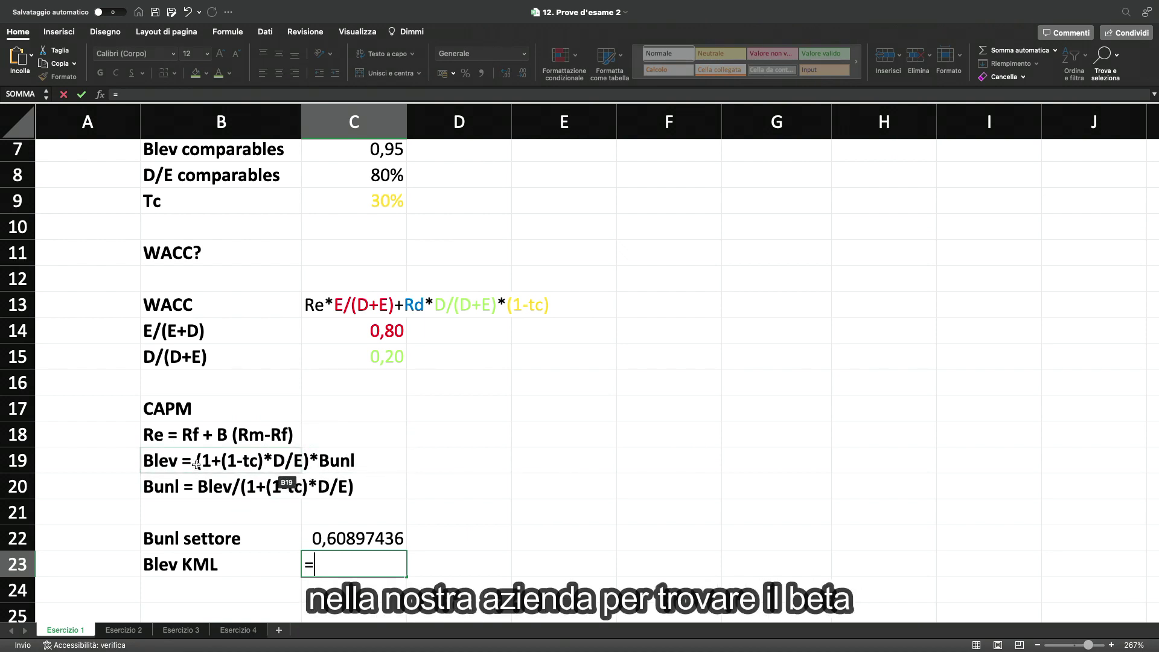
pyautogui.write('(')
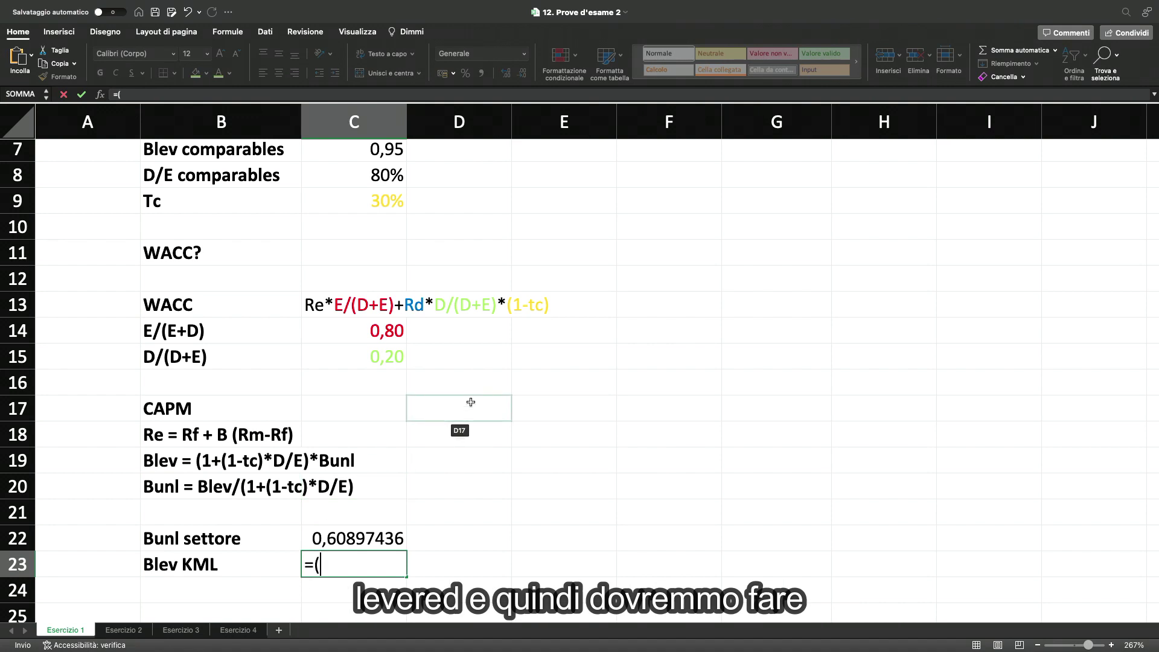
pyautogui.write('1+(1-')
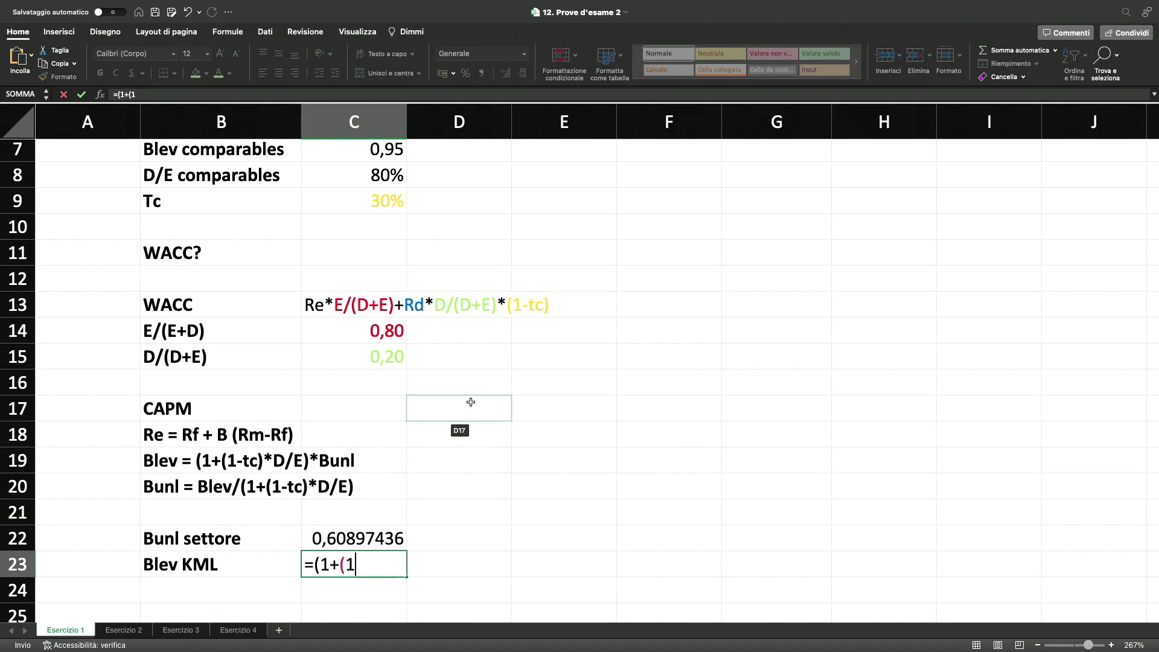
pyautogui.click(383, 200)
pyautogui.write(')*')
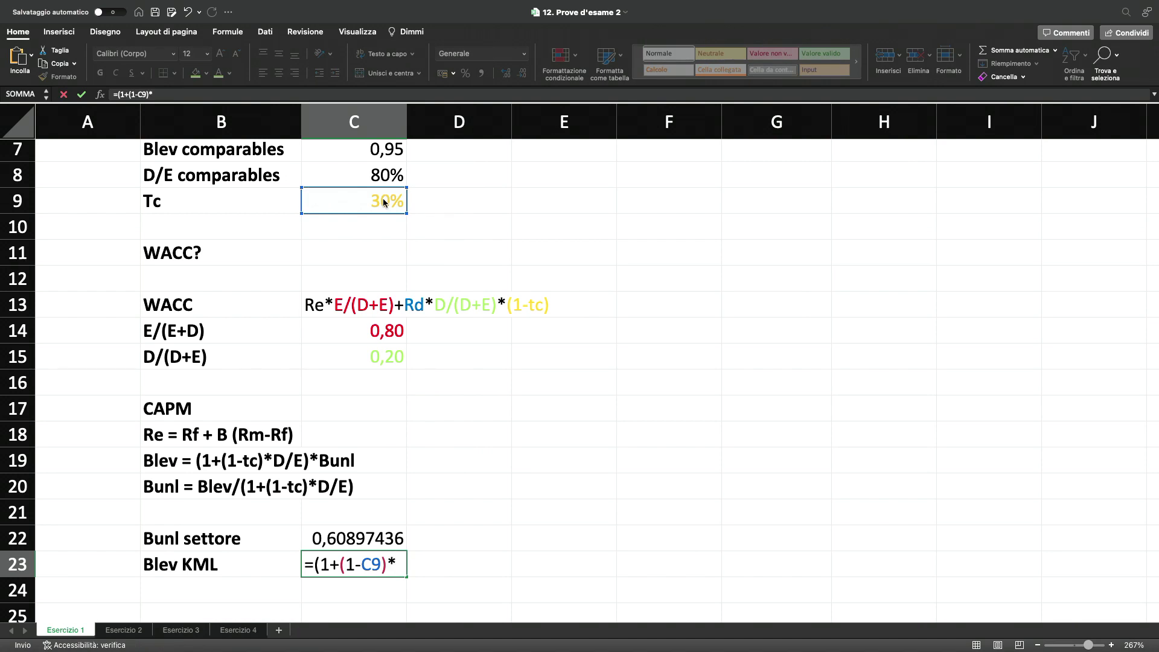
pyautogui.scroll(3, 416, 276)
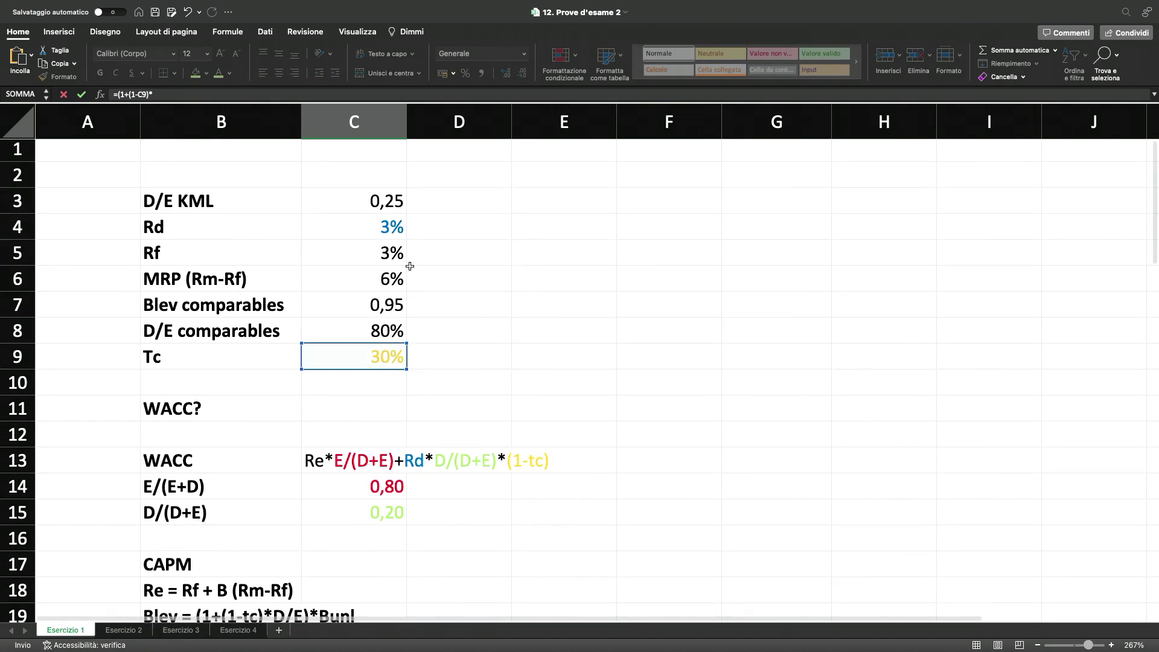
pyautogui.click(378, 204)
pyautogui.scroll(-3, 461, 367)
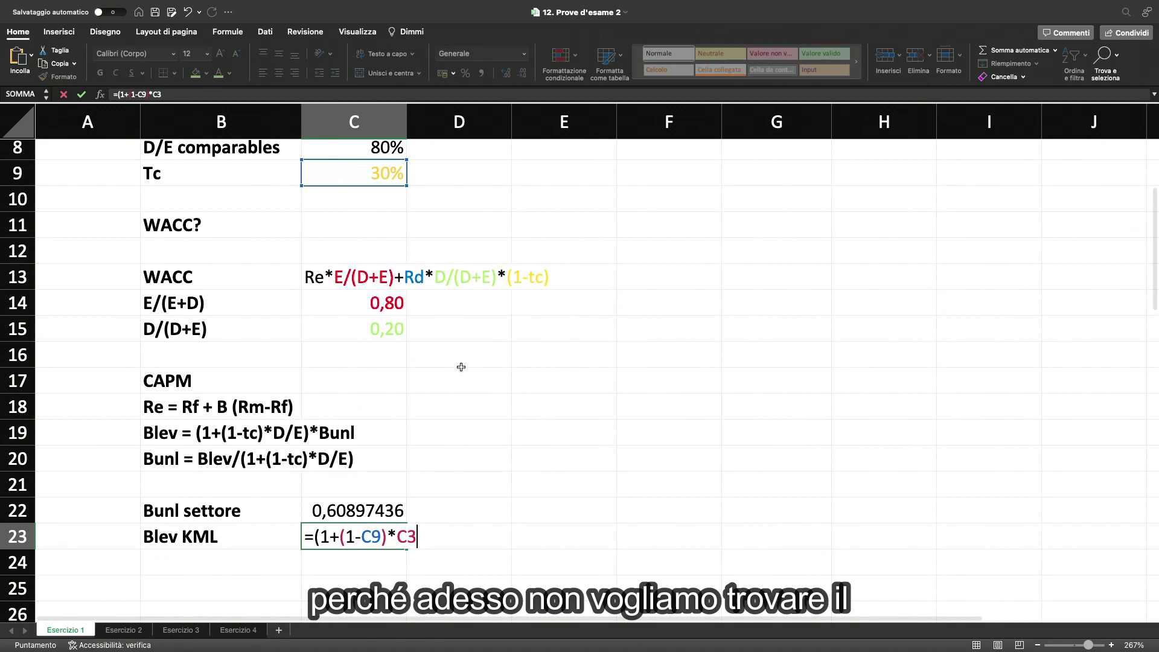
pyautogui.write(')*')
pyautogui.click(361, 512)
pyautogui.press('Return')
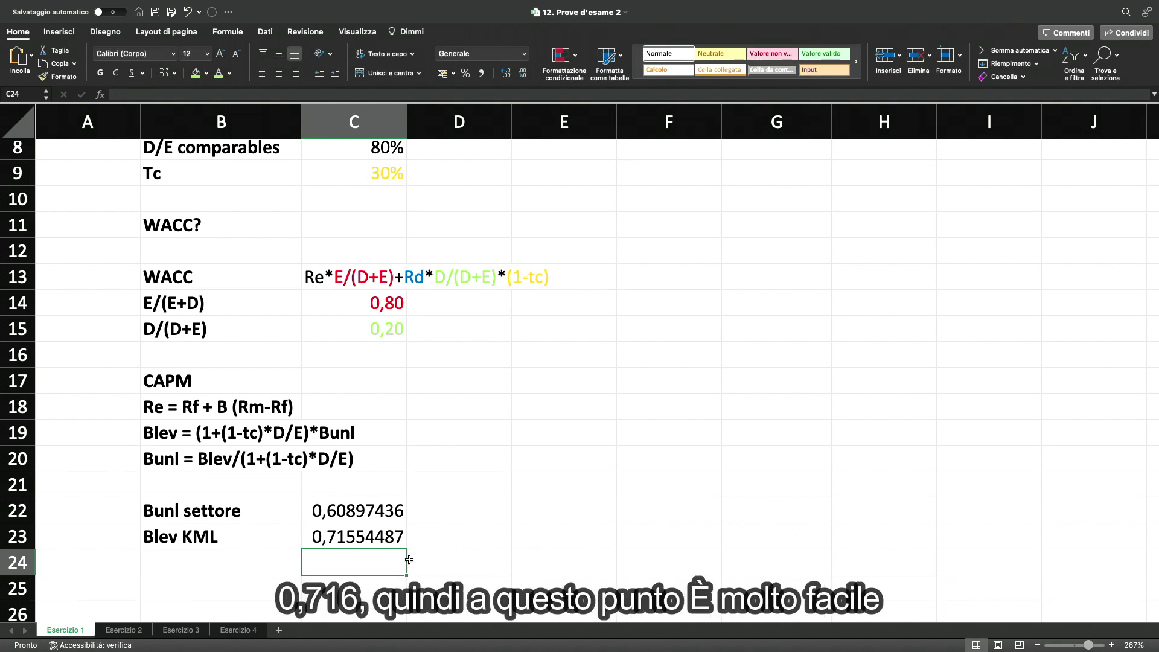
# Label cell B24, under the KML levered beta, "Re".
pyautogui.click(263, 561)
pyautogui.write('Re')
pyautogui.press('Tab')
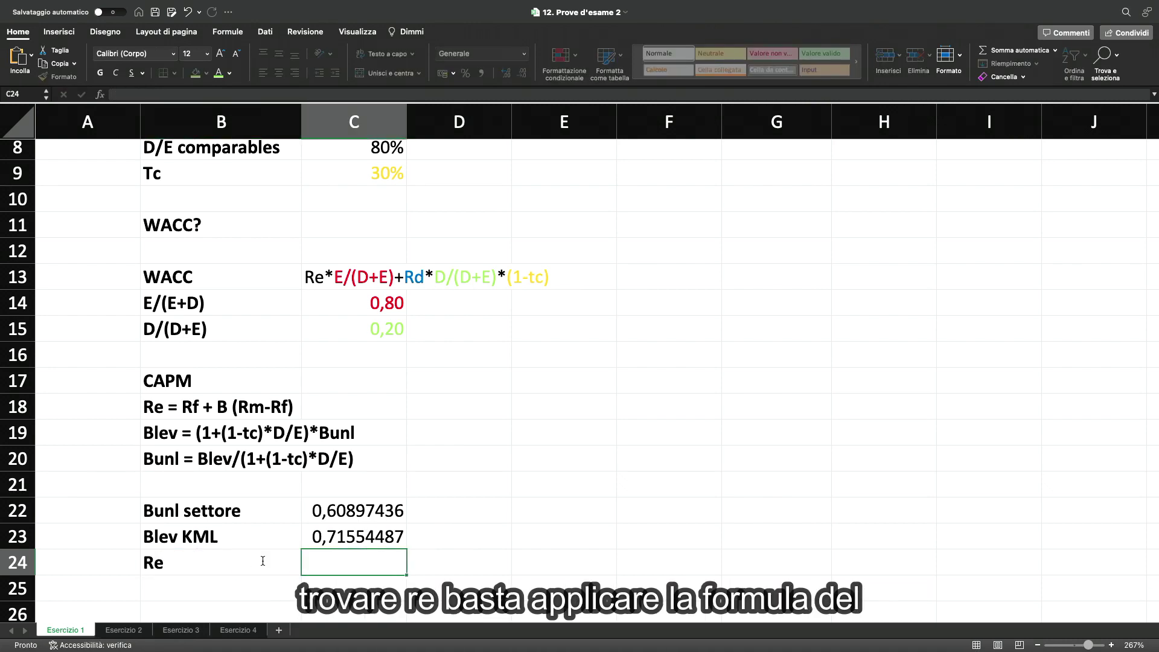
# Calculate KML's cost of equity in C24 from the risk-free rate, KML's levered beta and the market risk premium with =C5+C23*(C6).
pyautogui.write('=')
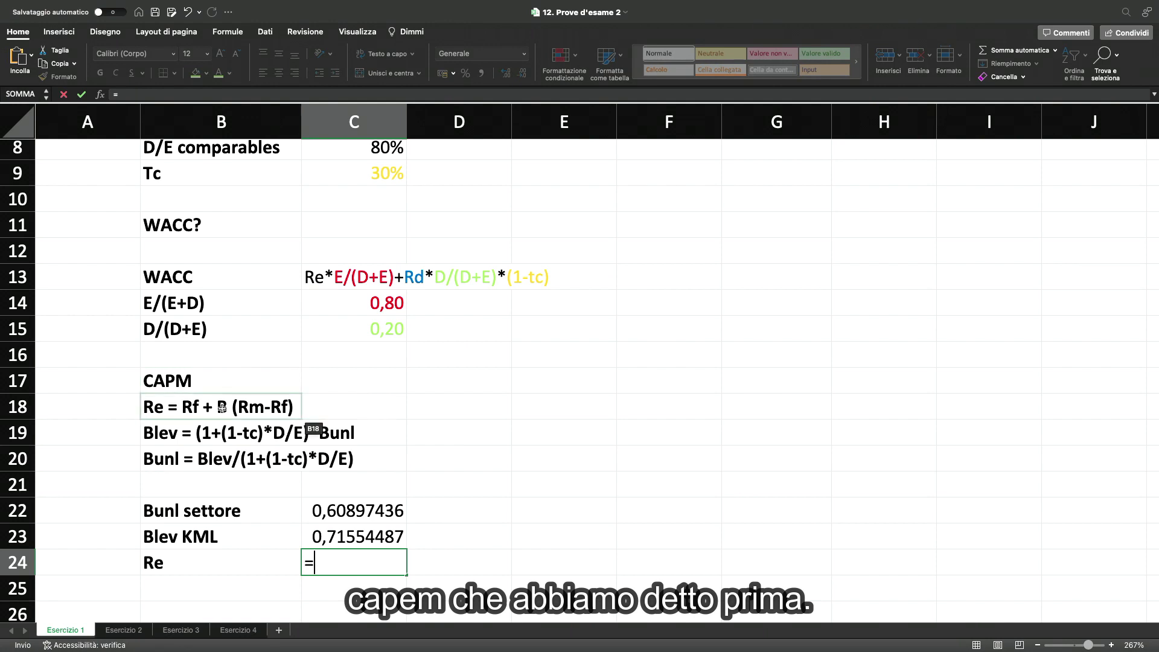
pyautogui.scroll(5, 257, 382)
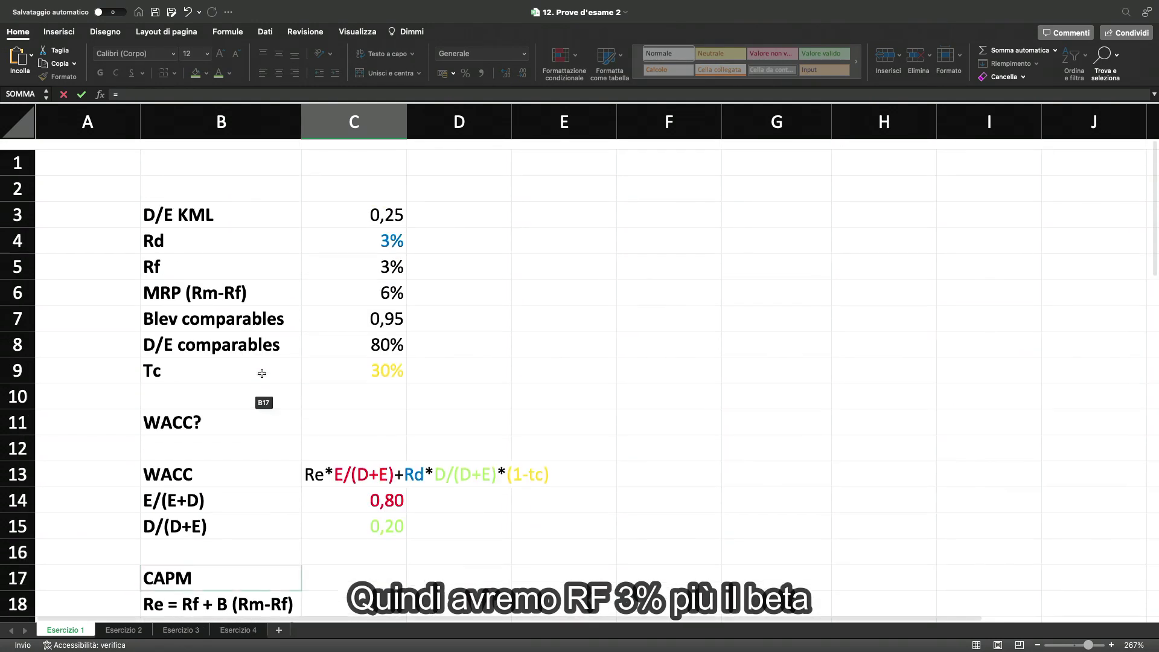
pyautogui.click(359, 250)
pyautogui.scroll(-5, 352, 353)
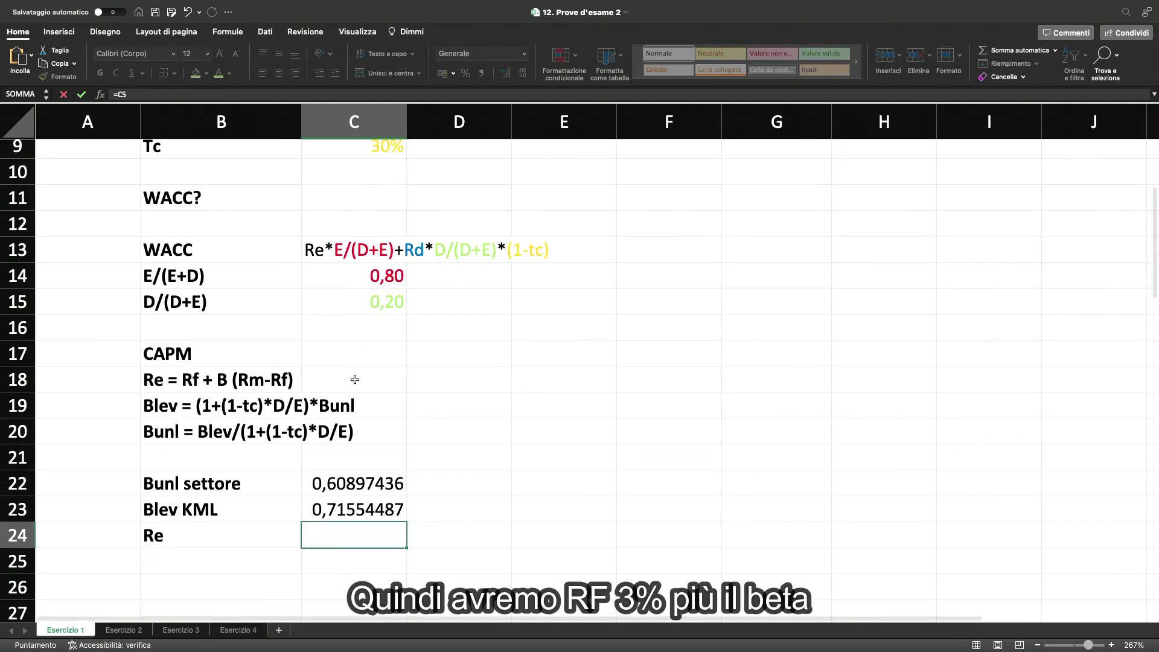
pyautogui.write('+')
pyautogui.click(350, 508)
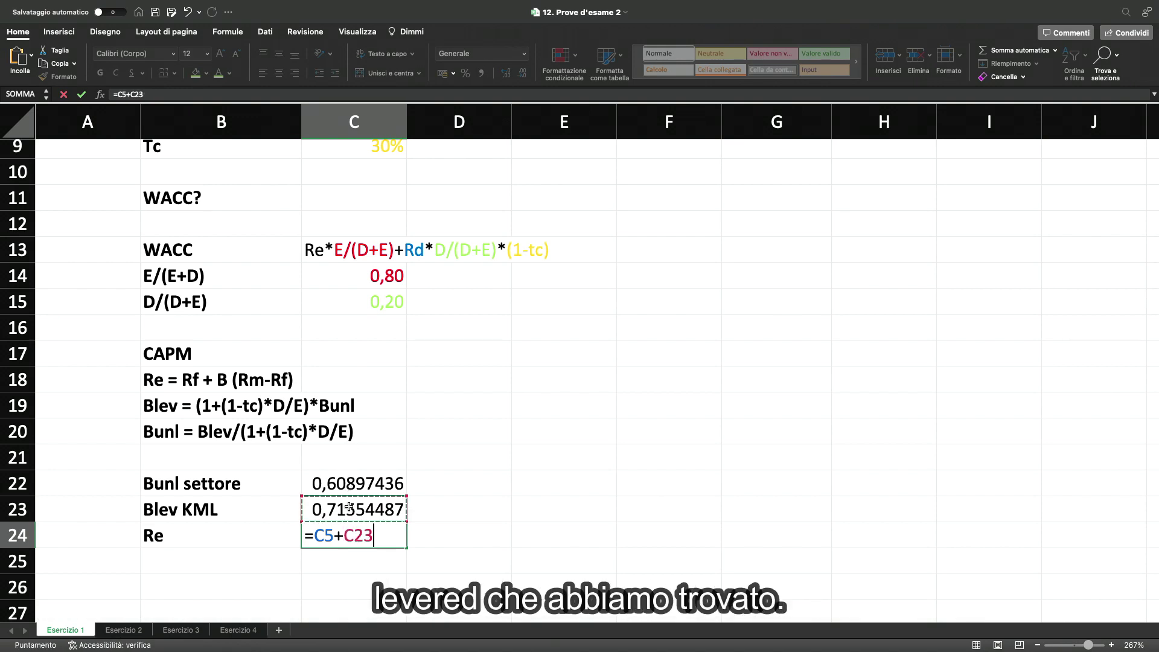
pyautogui.write('*(')
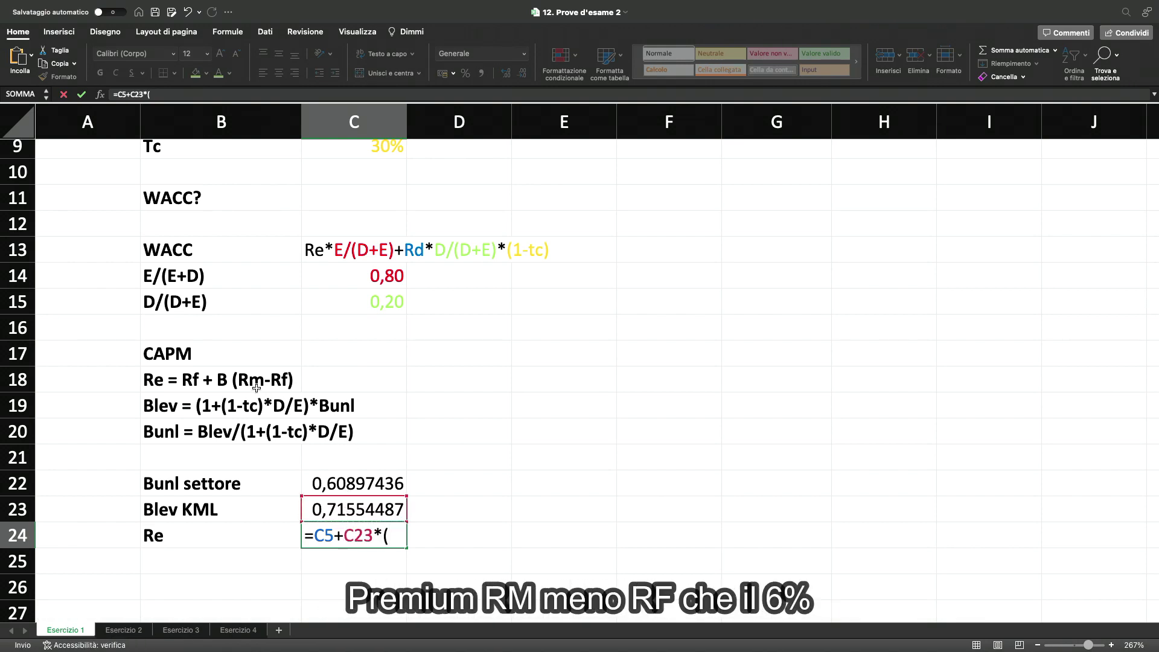
pyautogui.scroll(5, 277, 382)
pyautogui.click(360, 250)
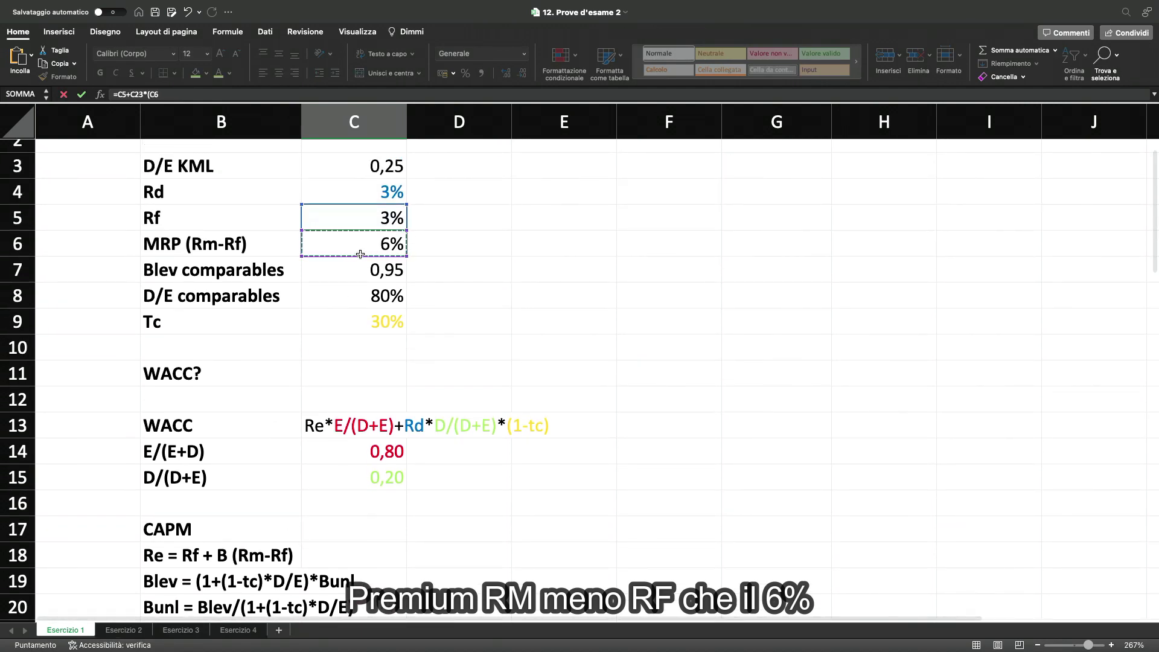
pyautogui.scroll(-5, 371, 314)
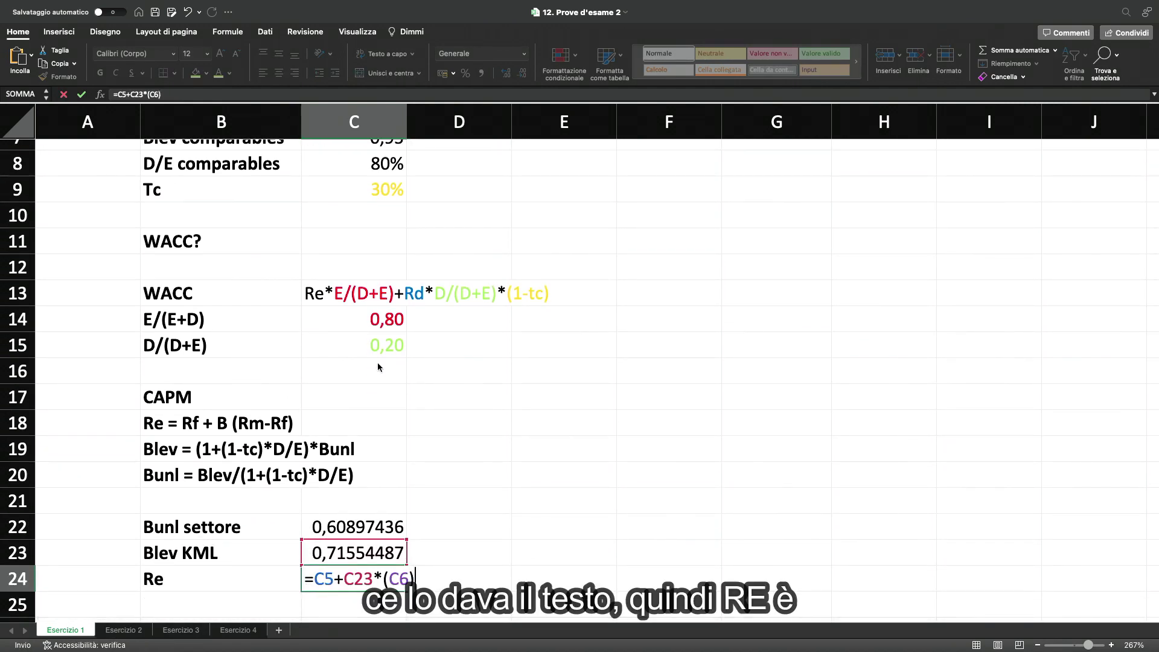
pyautogui.press('Return')
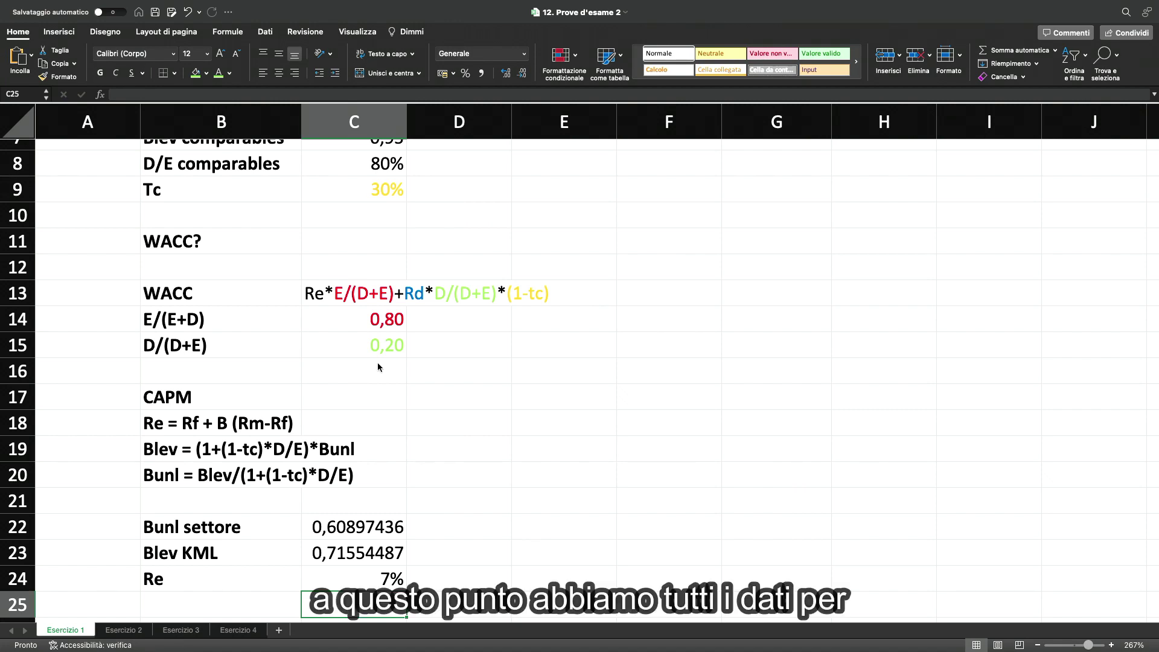
# Label cell B26, two rows below the Re label, "WACC".
pyautogui.scroll(-3, 378, 362)
pyautogui.click(221, 196)
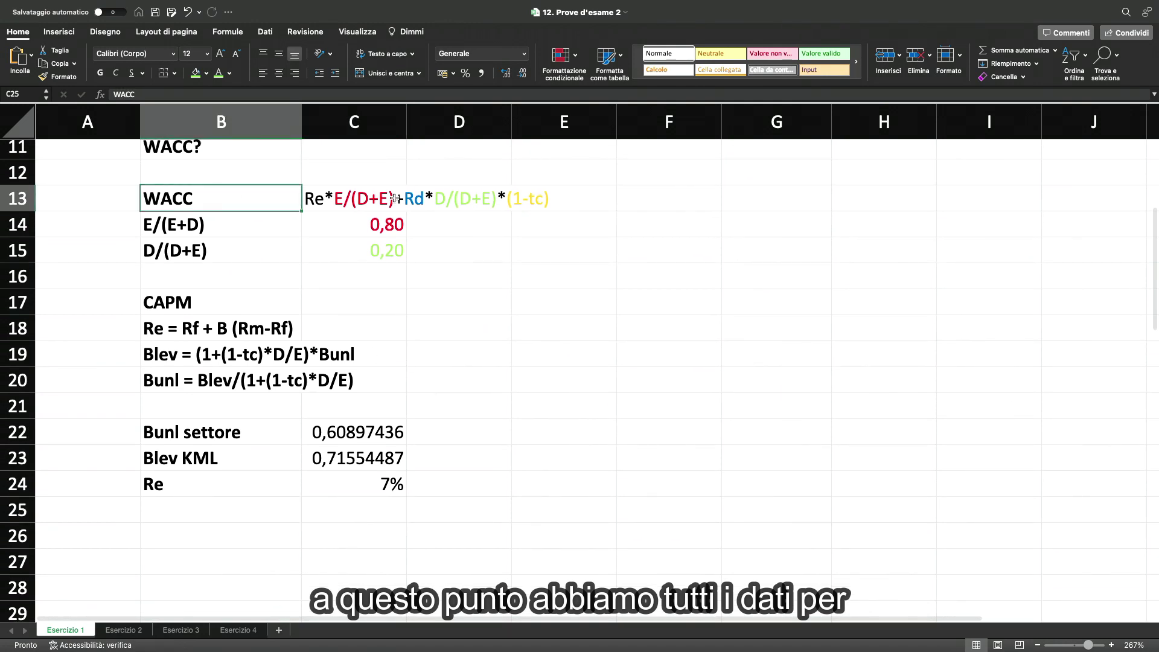
pyautogui.moveTo(396, 198); pyautogui.dragTo(602, 197)
pyautogui.click(186, 544)
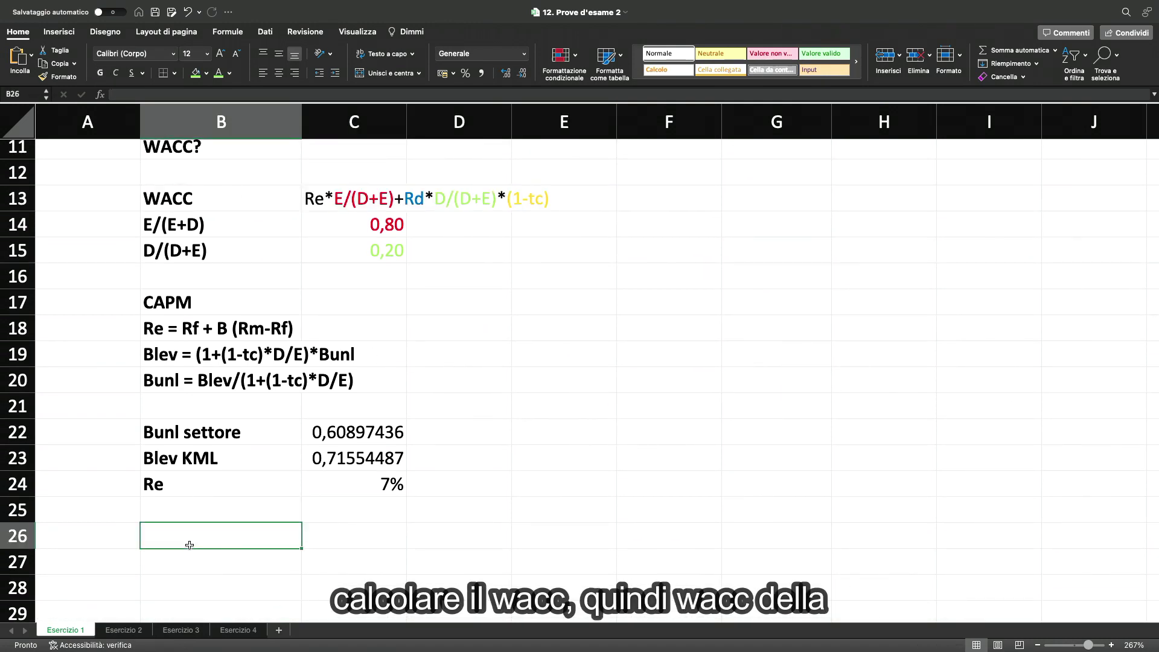
pyautogui.write('WACC')
pyautogui.press('Tab')
# Calculate KML's WACC in C26 from the cost of equity, capital weights, cost of debt and tax rate with =C24*C14+C4*C15*(1-C9).
pyautogui.write('=')
pyautogui.click(384, 475)
pyautogui.write('*')
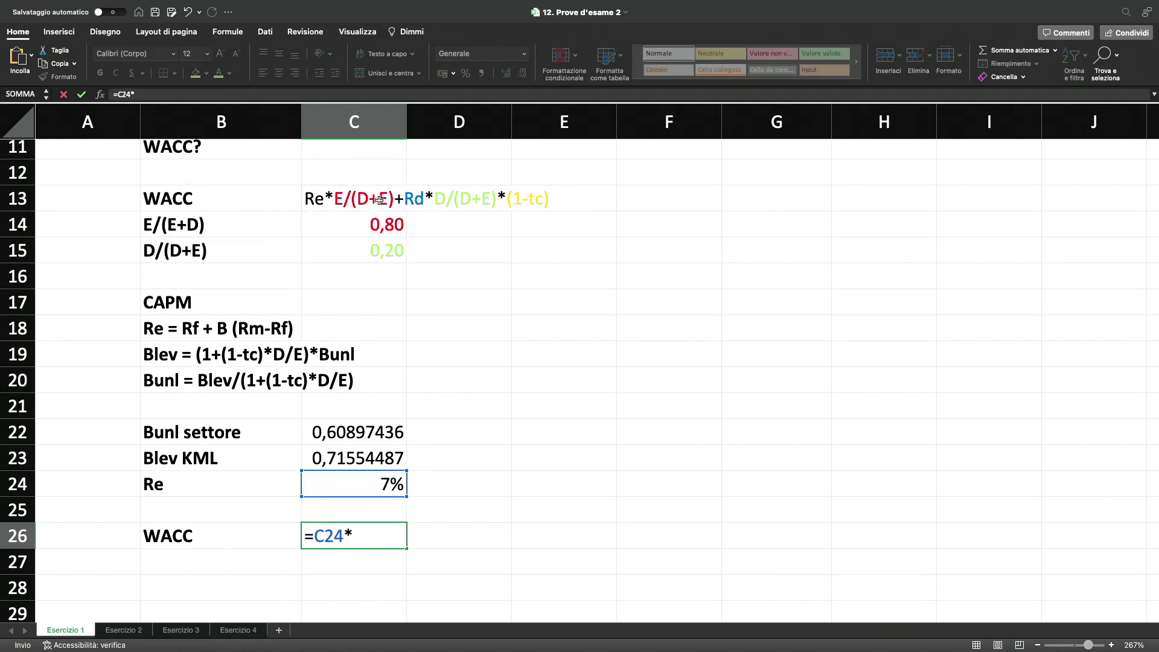
pyautogui.click(374, 220)
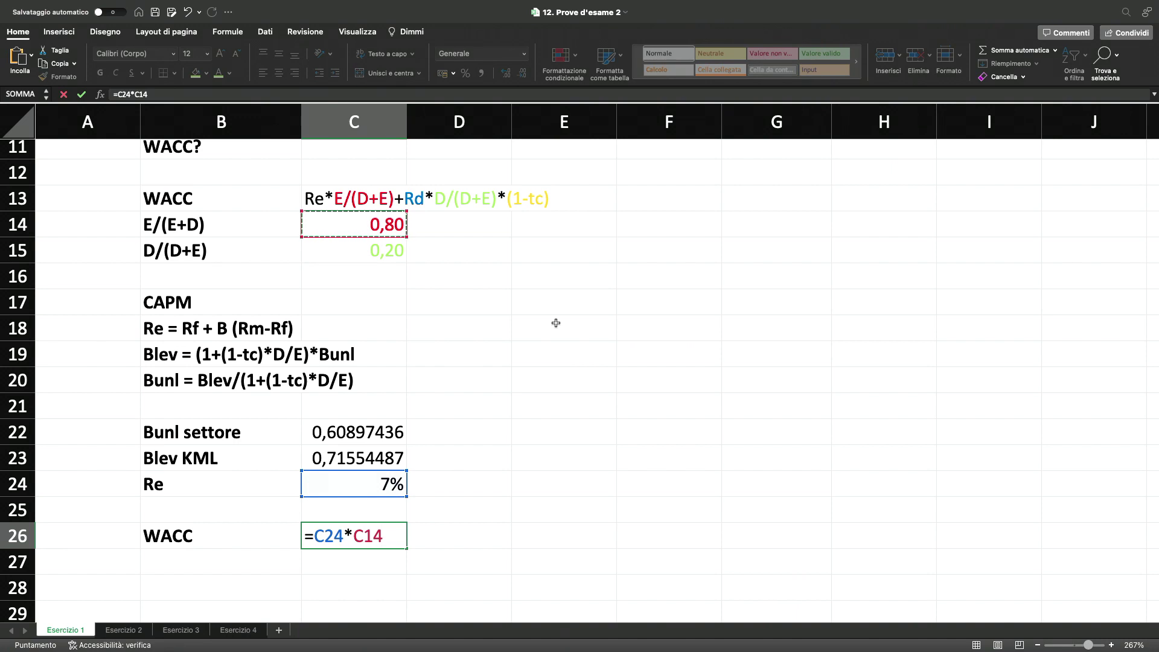
pyautogui.write('+')
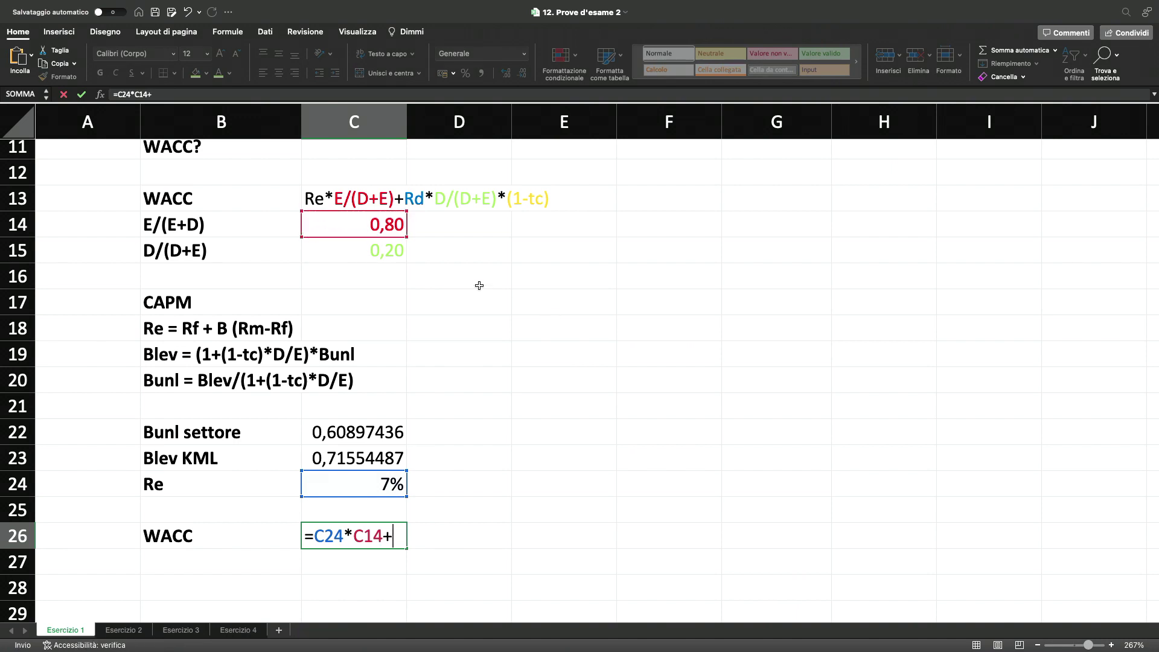
pyautogui.scroll(5, 381, 294)
pyautogui.click(371, 192)
pyautogui.scroll(-5, 390, 332)
pyautogui.write('*')
pyautogui.click(366, 239)
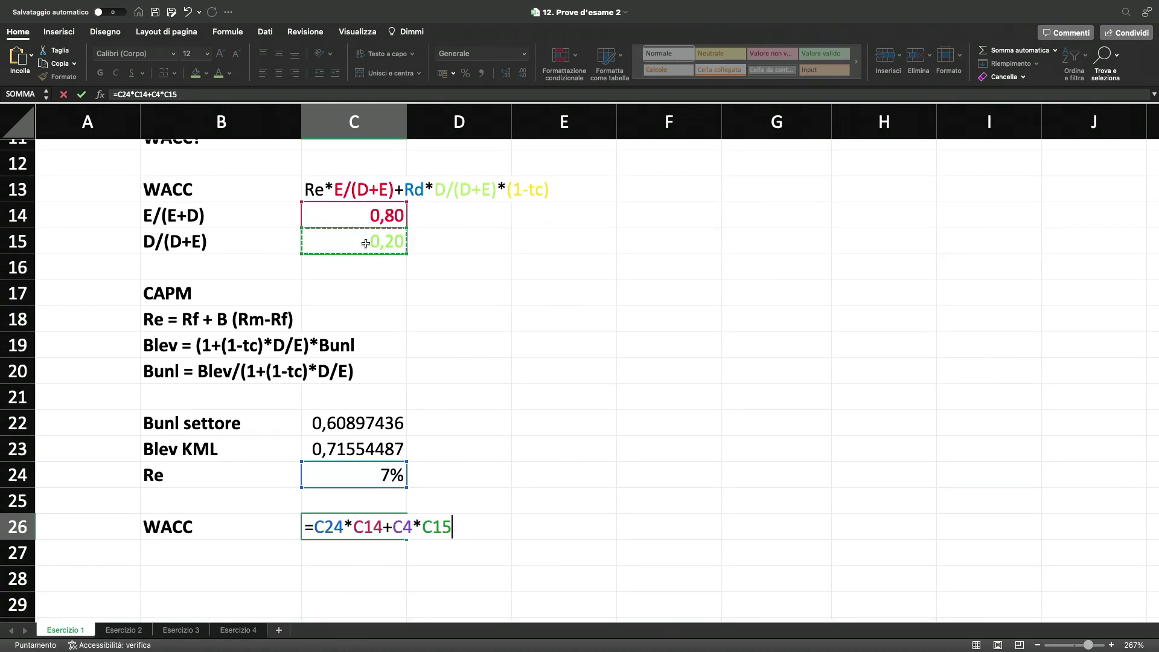
pyautogui.write('*(1')
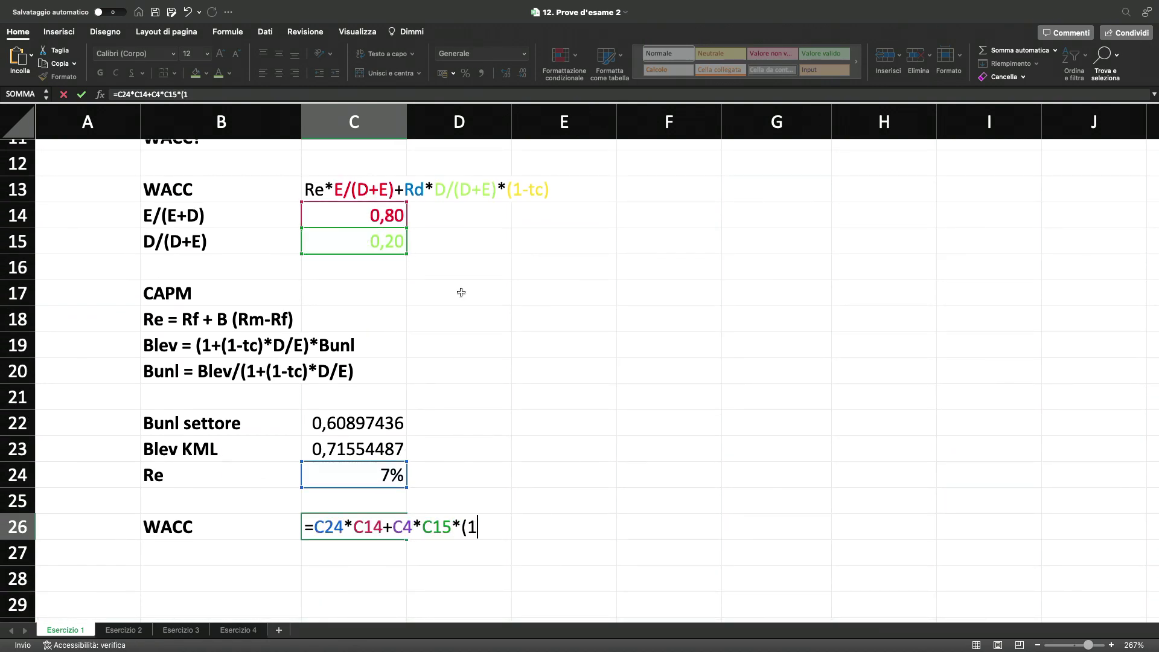
pyautogui.write('-')
pyautogui.scroll(5, 460, 284)
pyautogui.click(375, 347)
pyautogui.scroll(-5, 393, 389)
pyautogui.write(')')
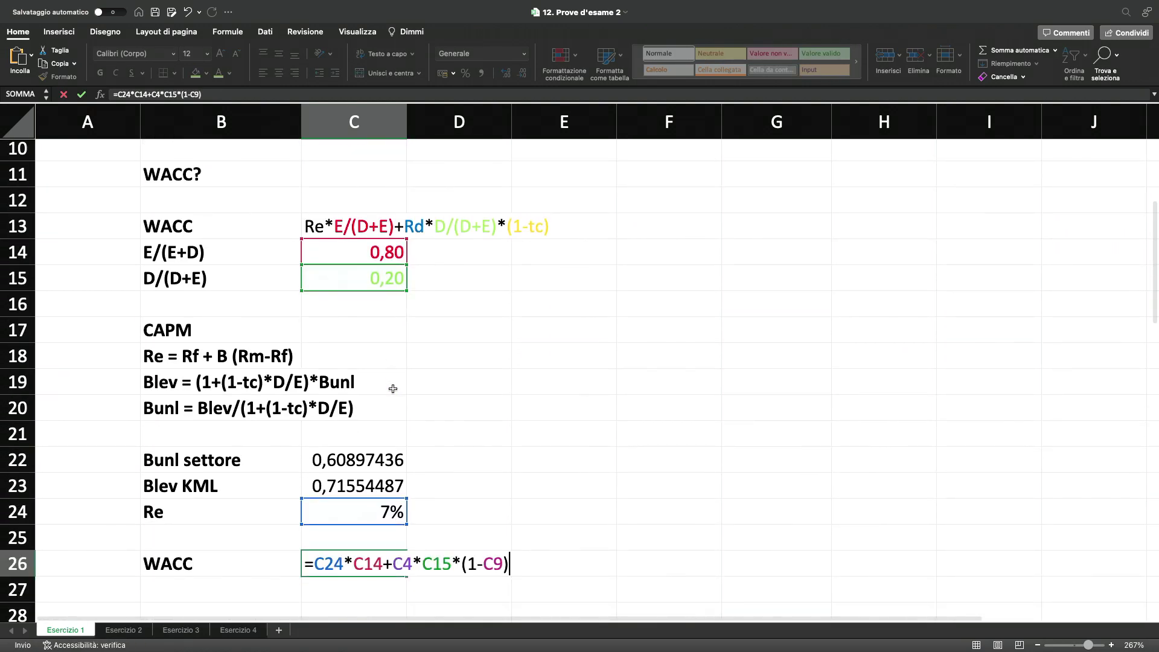
pyautogui.press('Return')
# Format the WACC result in C26 as a percentage with two decimal places.
pyautogui.scroll(-3, 394, 404)
pyautogui.click(381, 447)
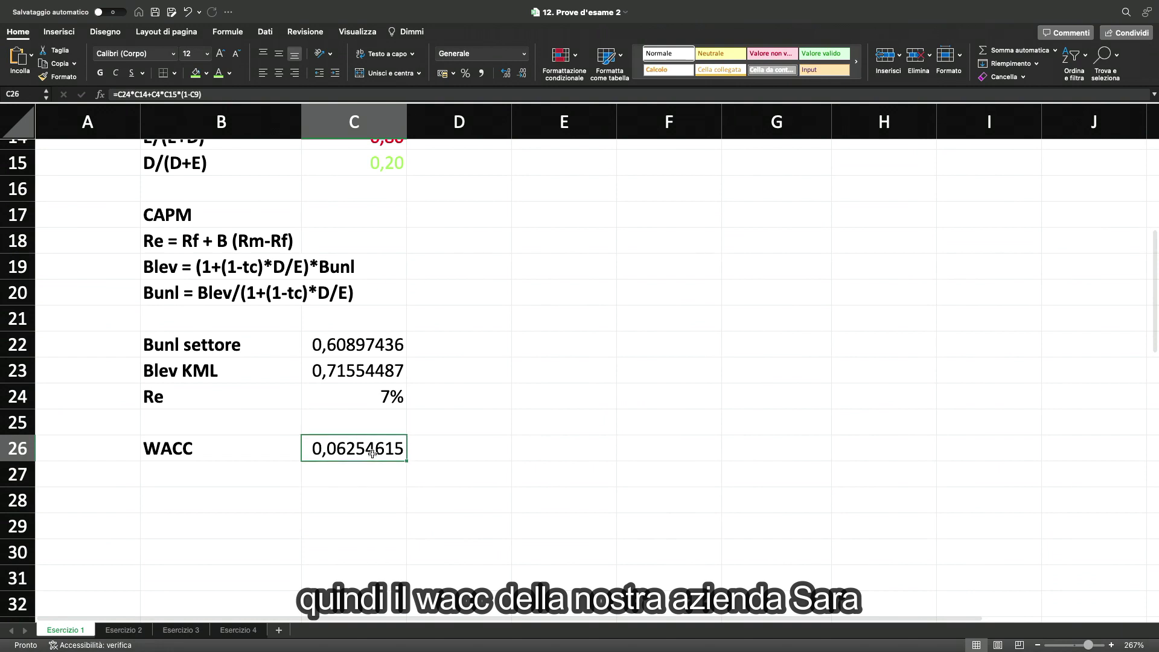
pyautogui.click(464, 73)
pyautogui.click(506, 73)
pyautogui.click(506, 73)
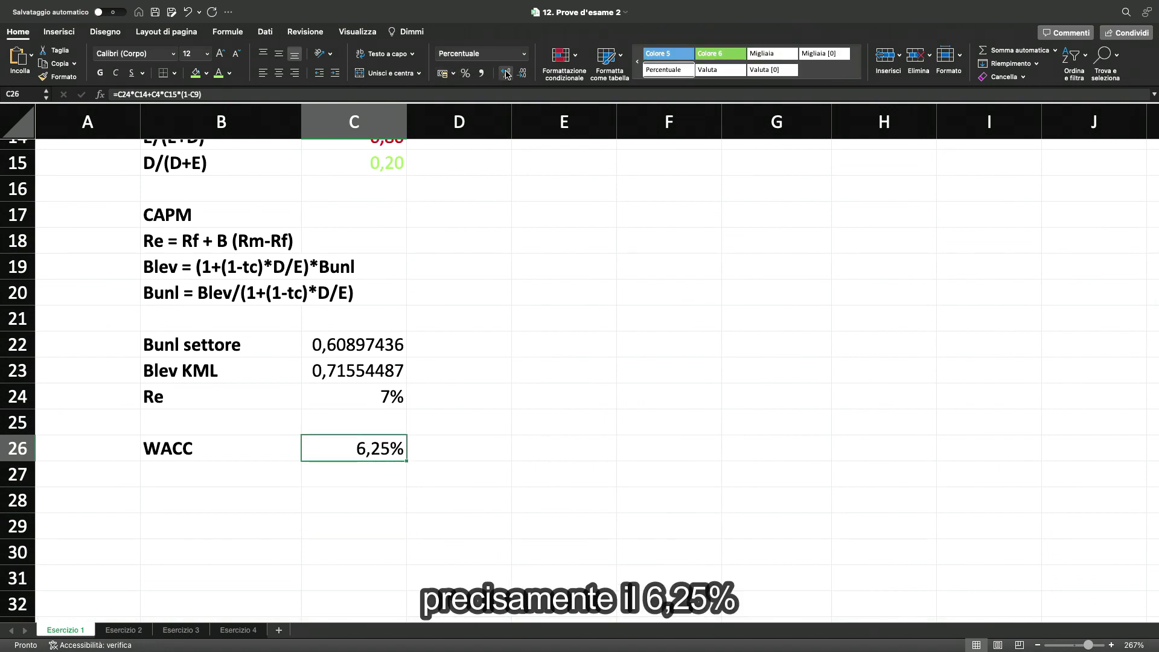